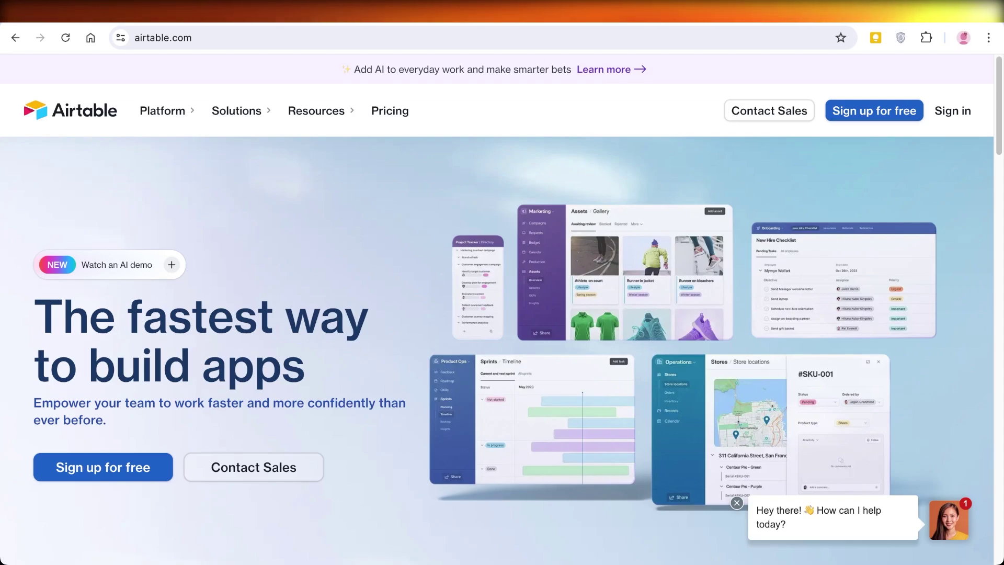
- Browse the Airtable landing page and start signing up for a free account
scroll(502, 350, down, 15)
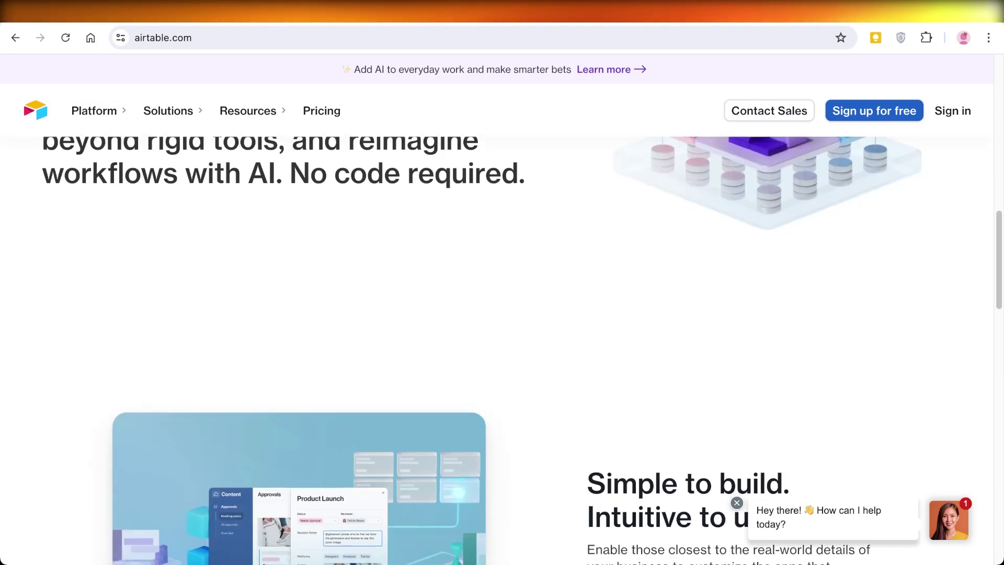
scroll(502, 351, down, 20)
scroll(502, 351, down, 5)
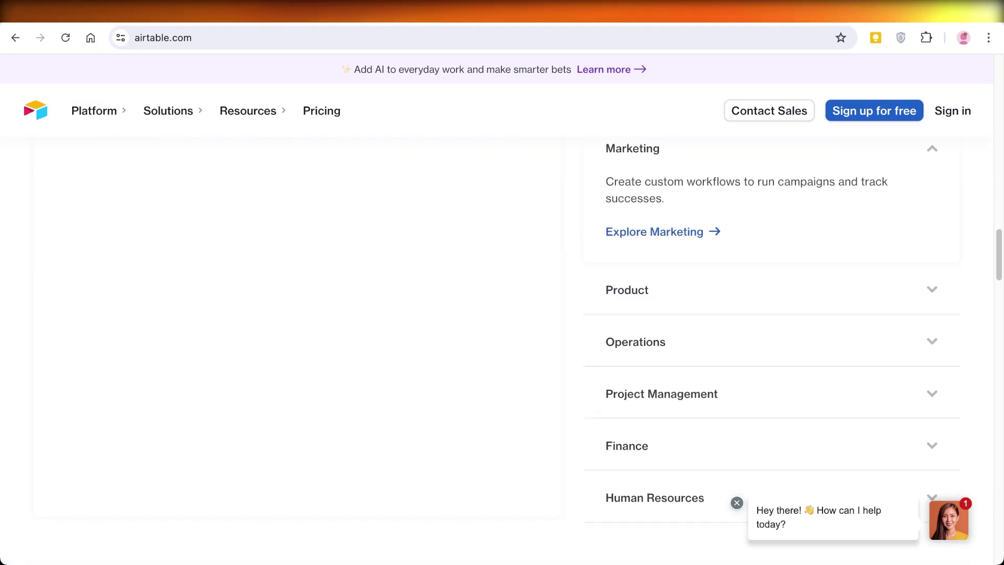
scroll(502, 350, up, 3)
scroll(502, 351, down, 15)
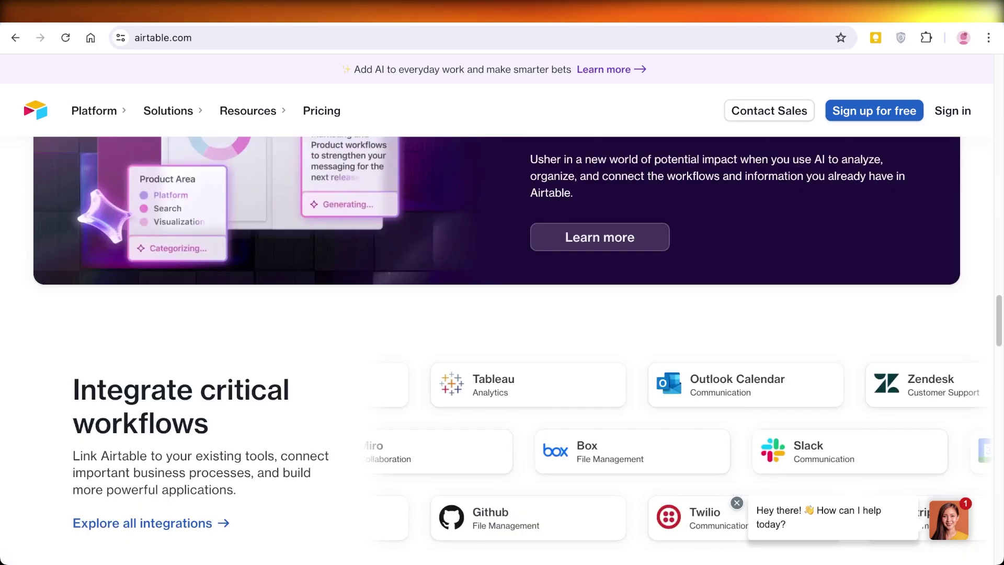
scroll(502, 351, down, 10)
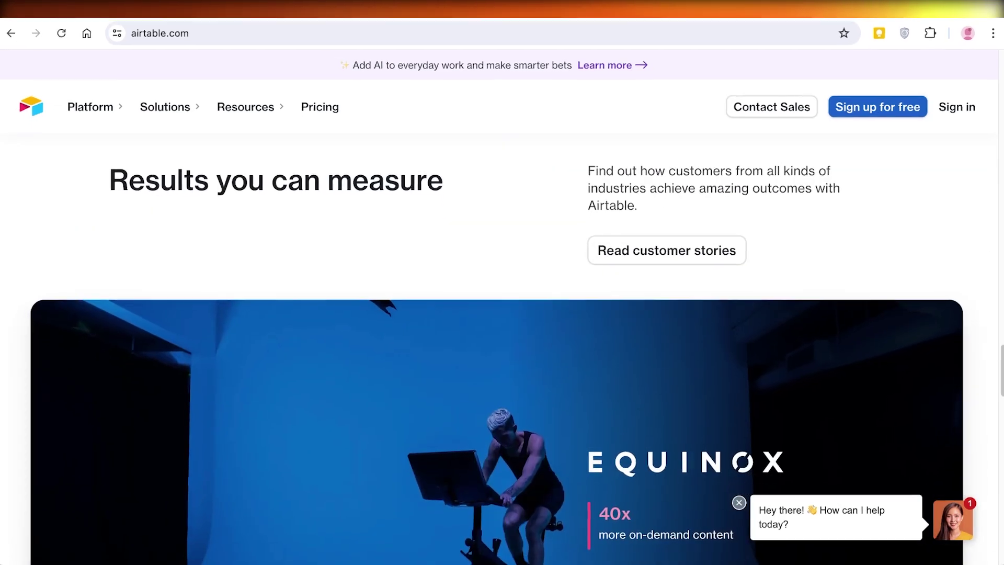
scroll(502, 350, up, 10)
scroll(502, 351, down, 10)
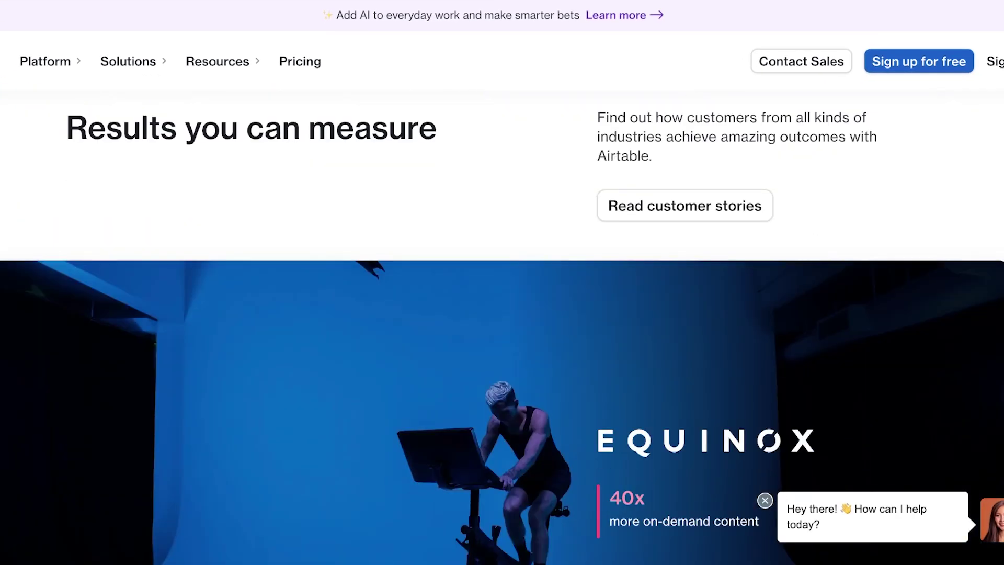
scroll(502, 324, up, 20)
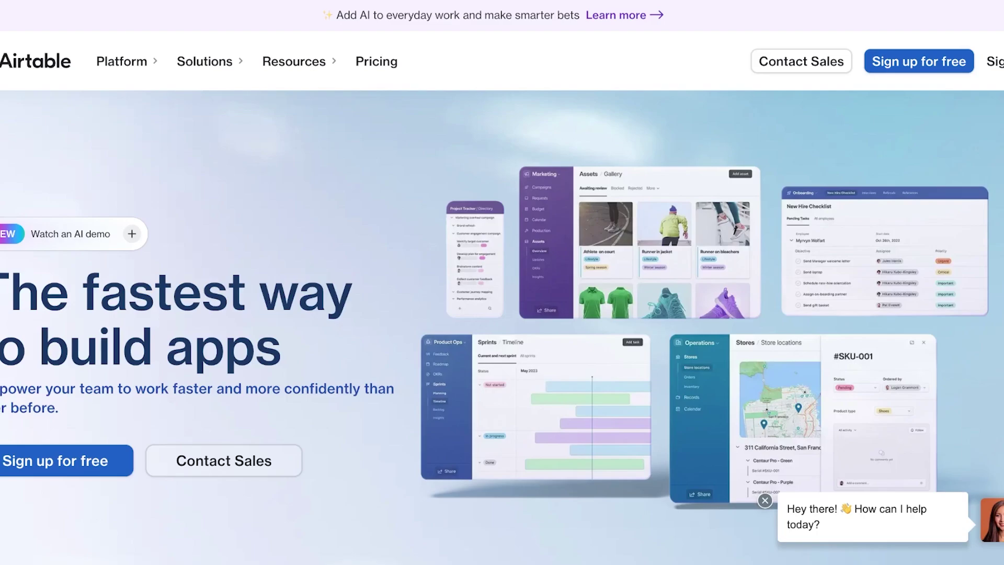
click(55, 461)
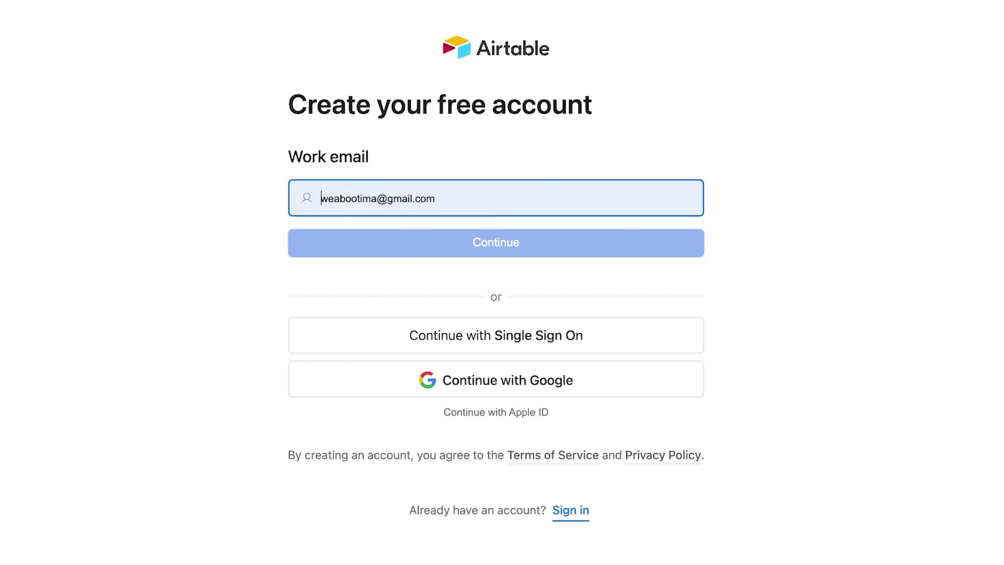
- Replace the prefilled email with the work e-mail address and submit it
double_click(356, 198)
key(super+a)
key(BackSpace)
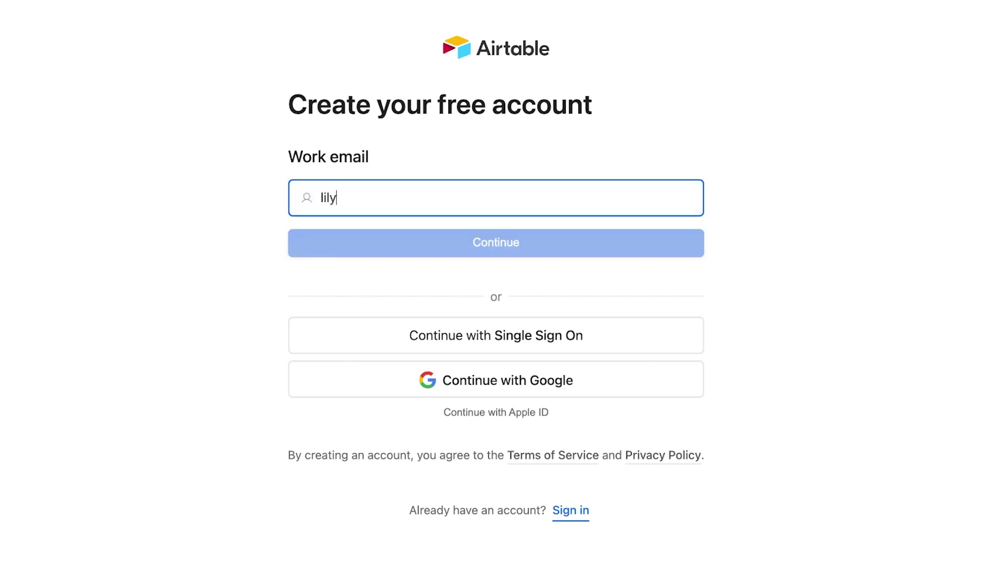
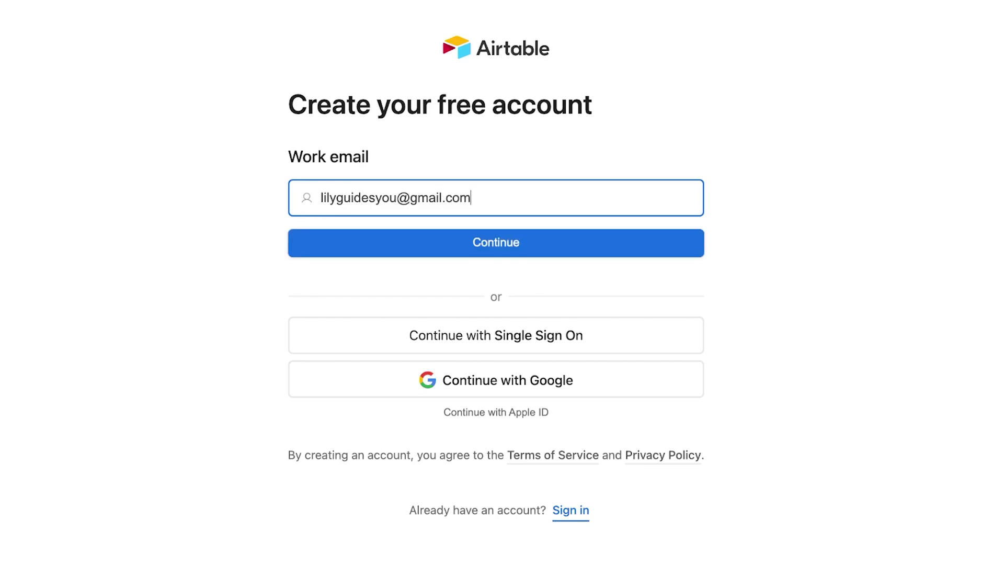
key(Return)
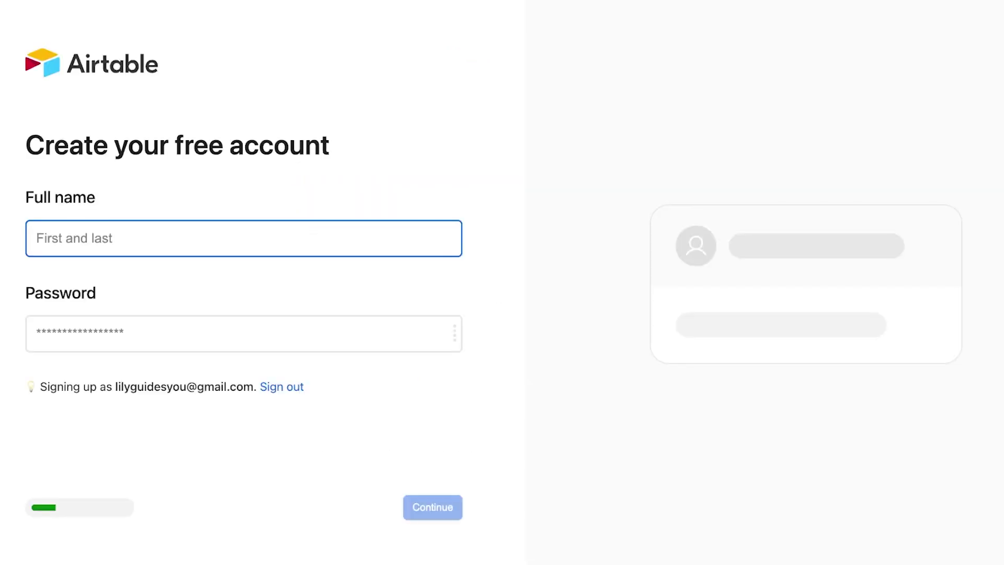
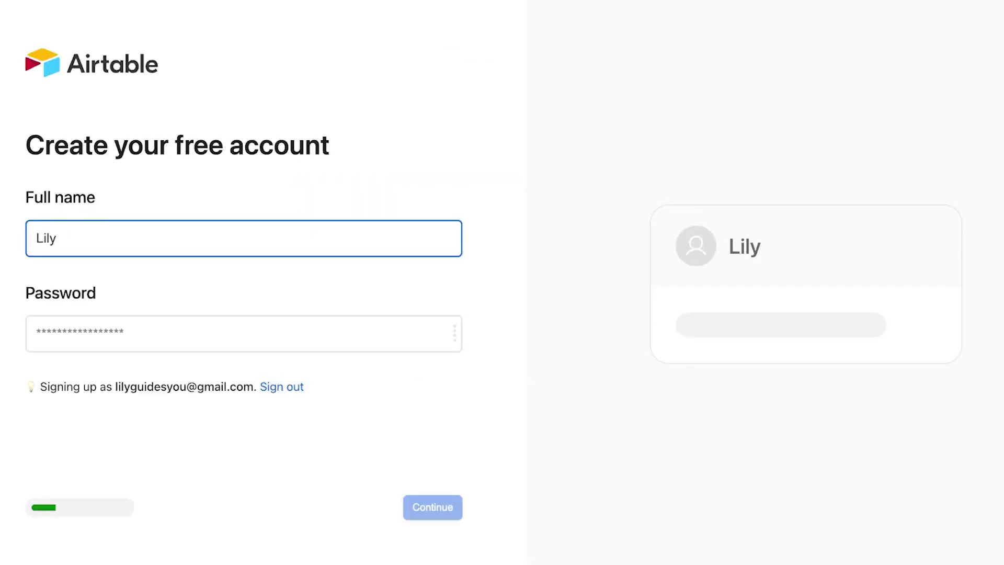
- Enter the full name and the account password to create the account
key(Tab)
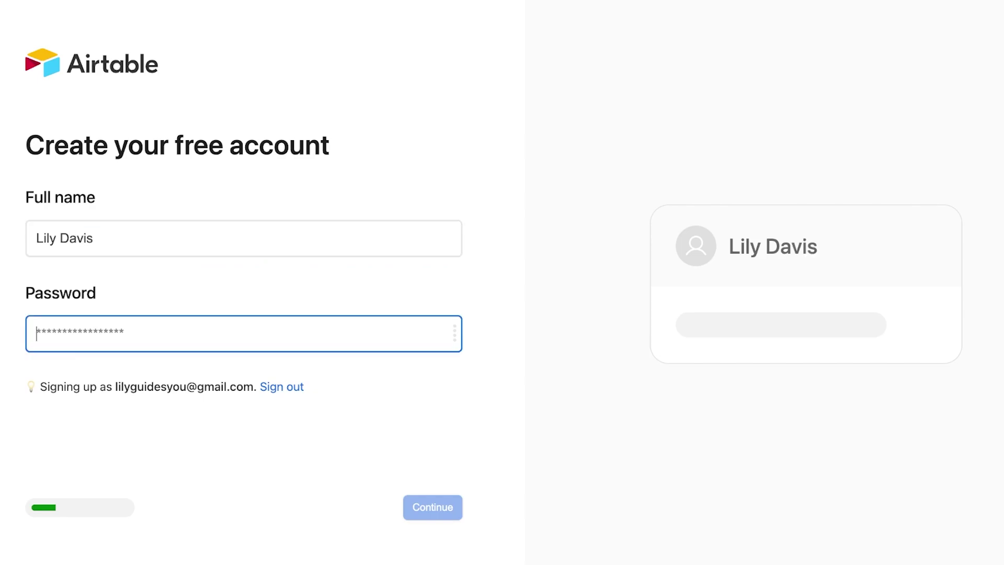
text(a••••••••)
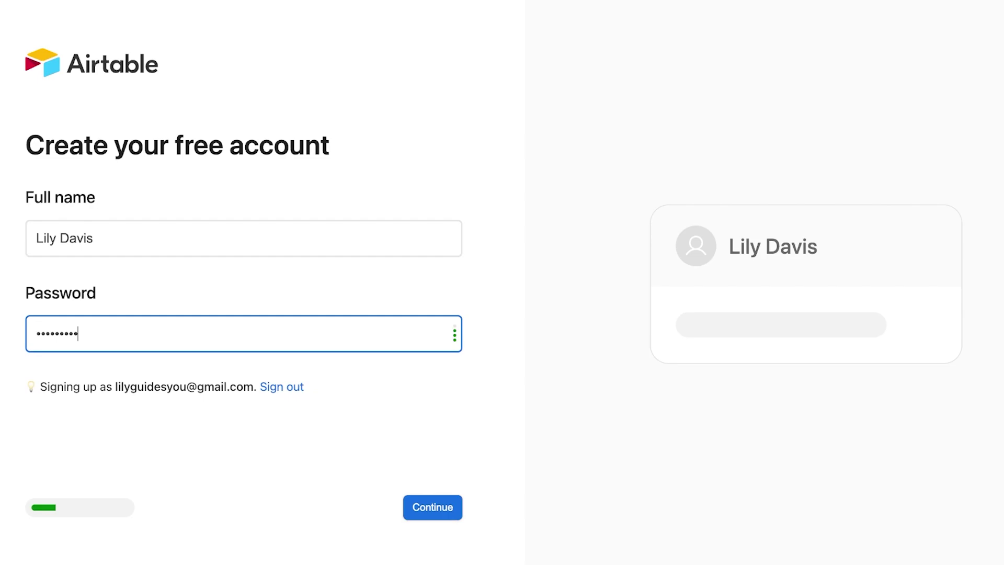
key(Return)
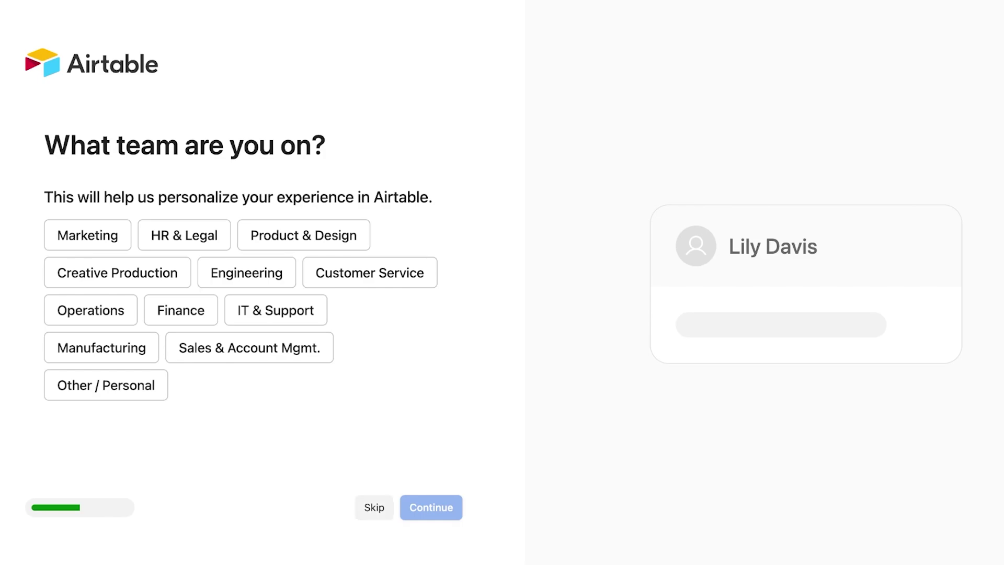
- Skip the team and invite questions and continue past data import
click(374, 508)
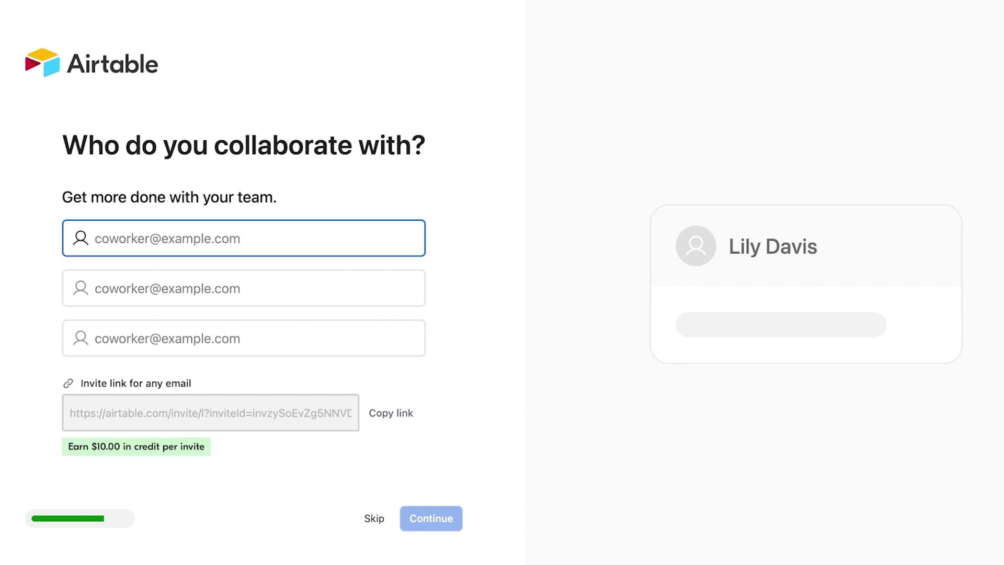
click(374, 517)
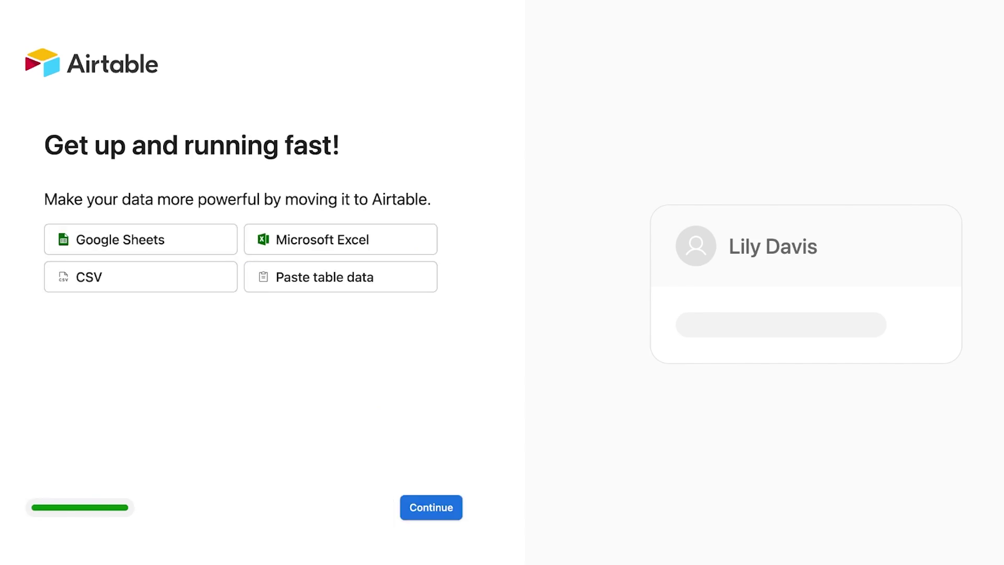
click(431, 508)
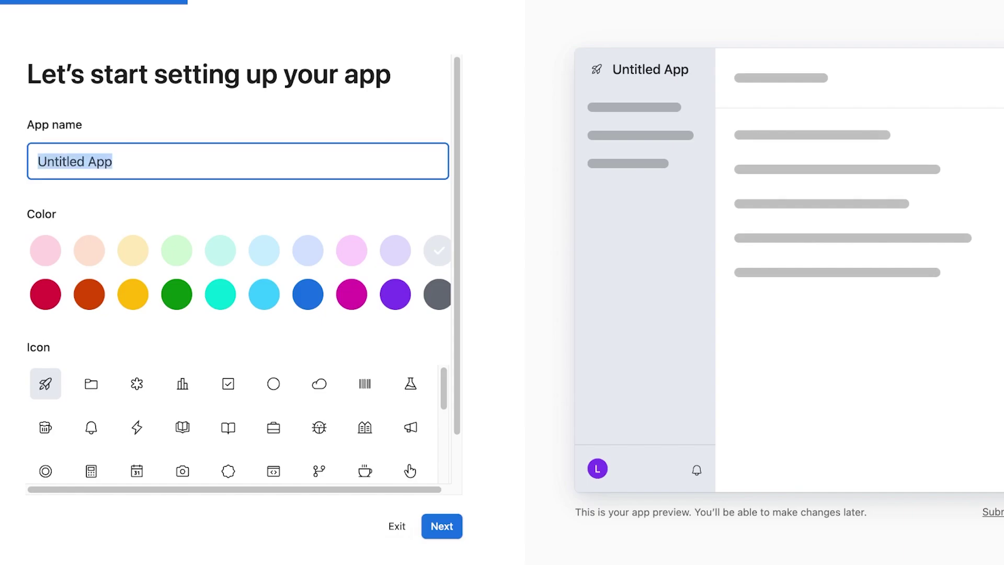
- Name the app 'Retail Management', colour it light pink with an asterisk icon, and continue
text(A)
key(BackSpace)
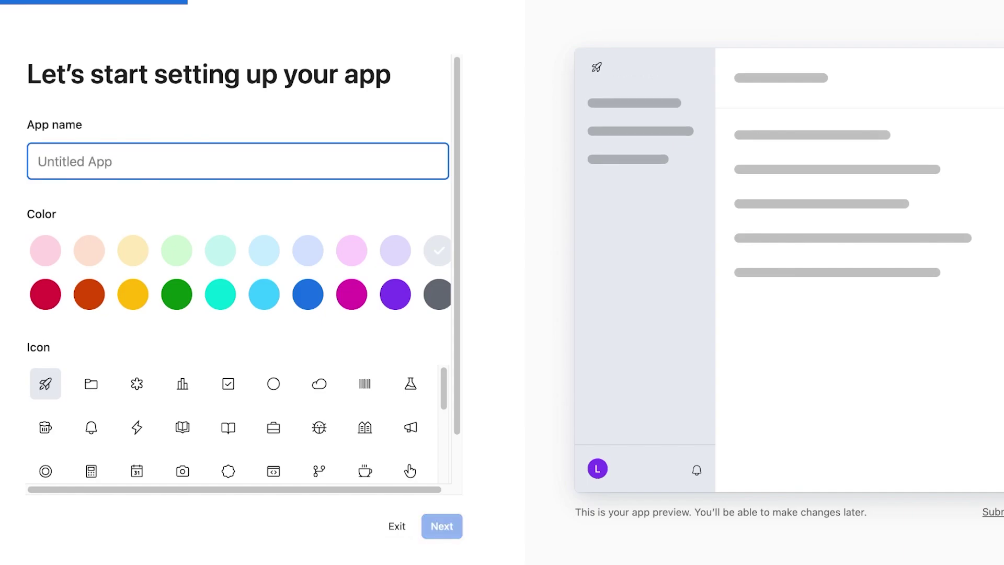
text(Re)
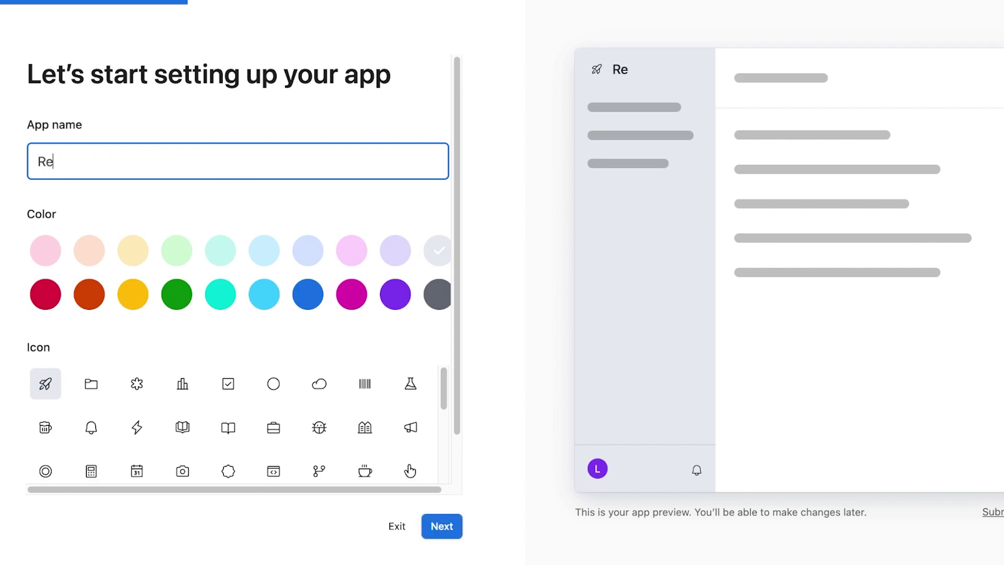
text(tail Management)
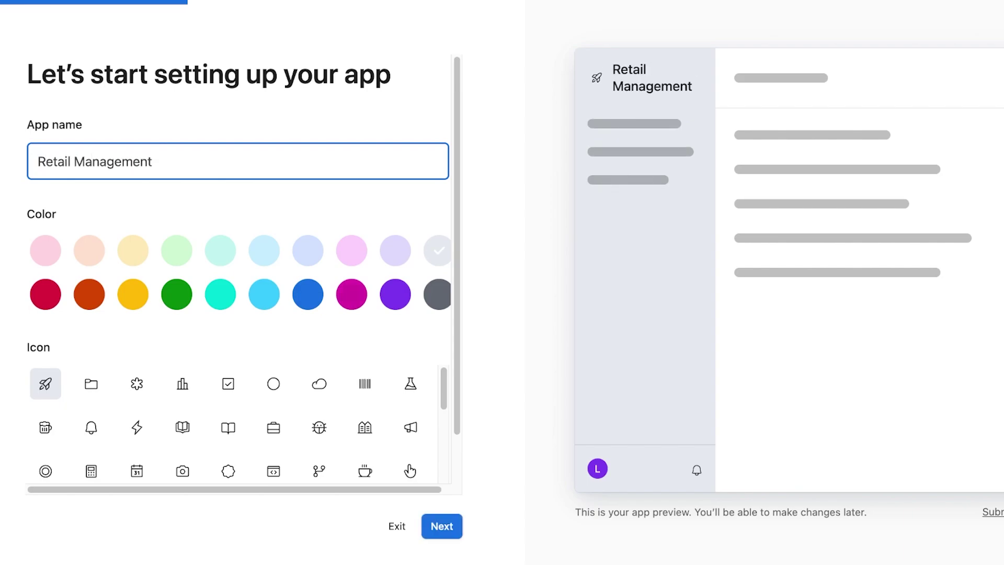
click(352, 294)
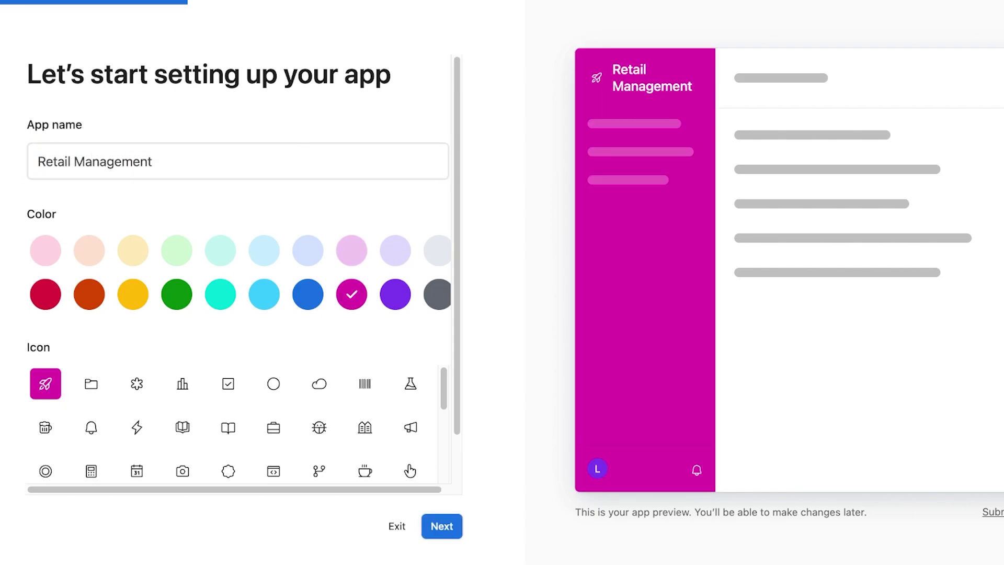
click(352, 250)
scroll(238, 275, down, 2)
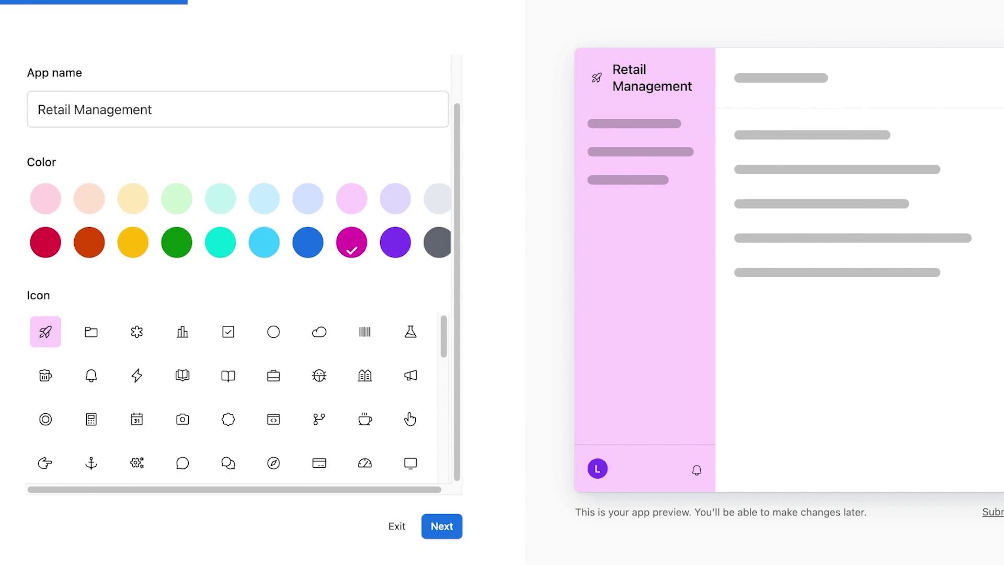
click(137, 332)
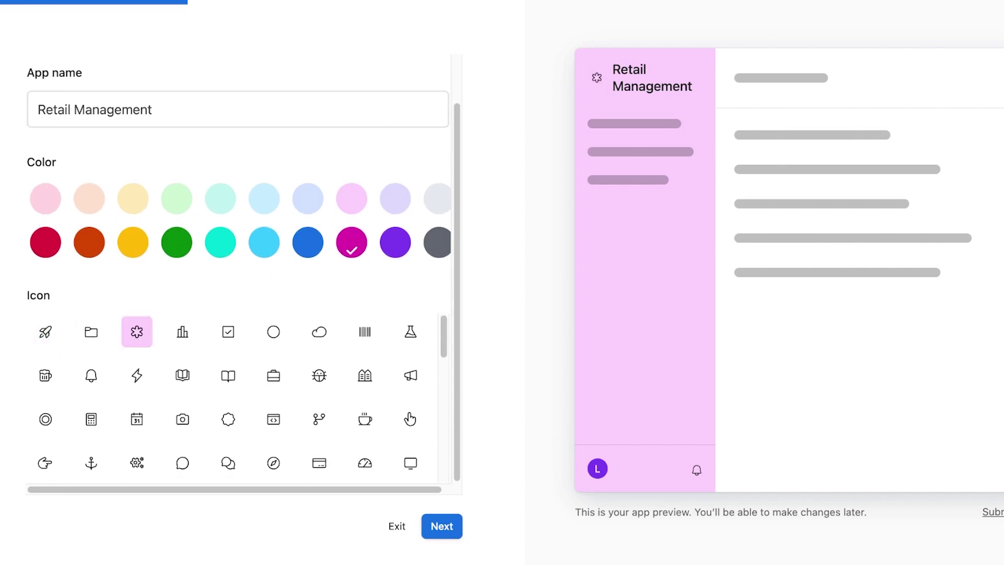
click(442, 526)
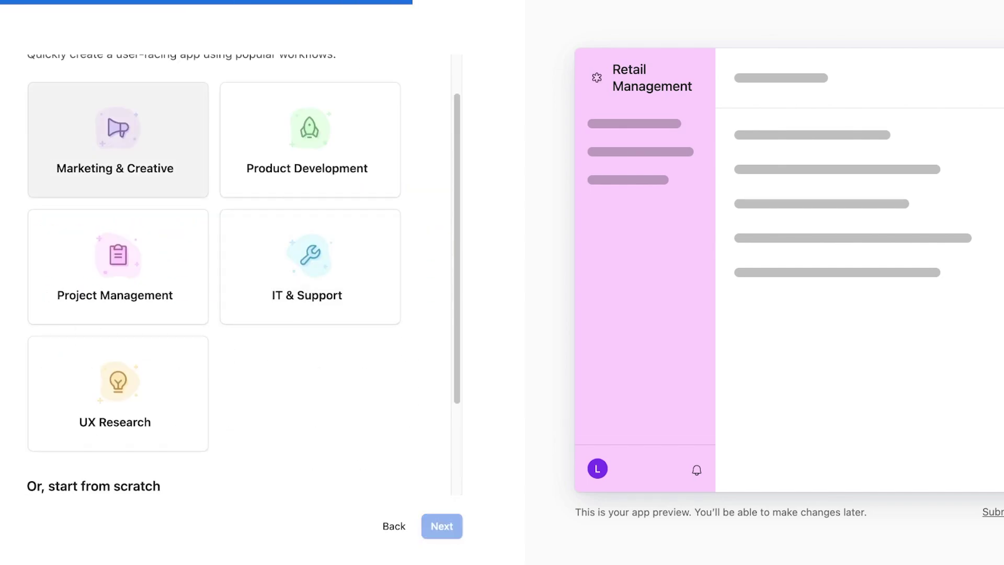
- Choose the Project Management workflow and include OKRs, leaving the Budget page out
click(118, 267)
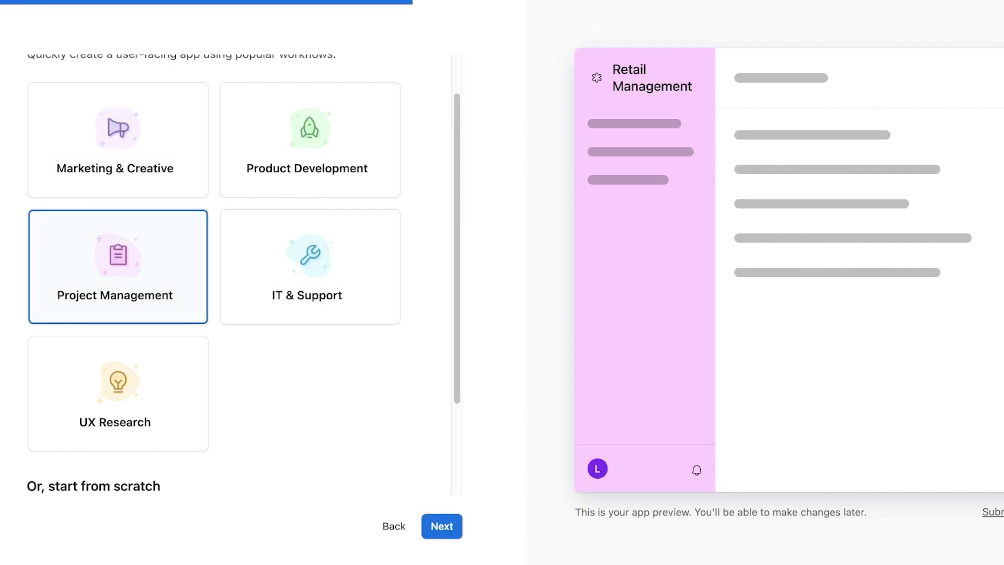
click(442, 526)
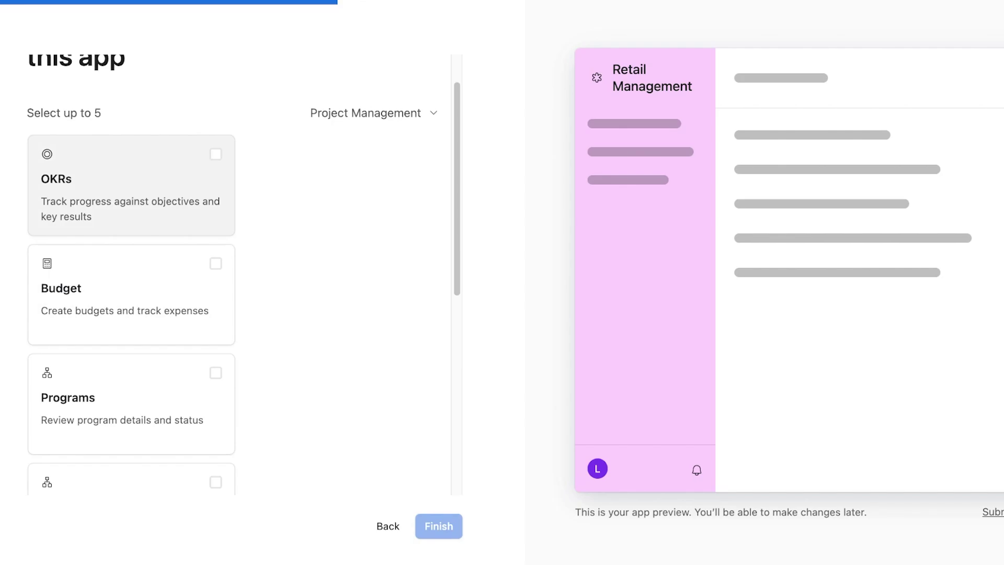
scroll(131, 209, up, 2)
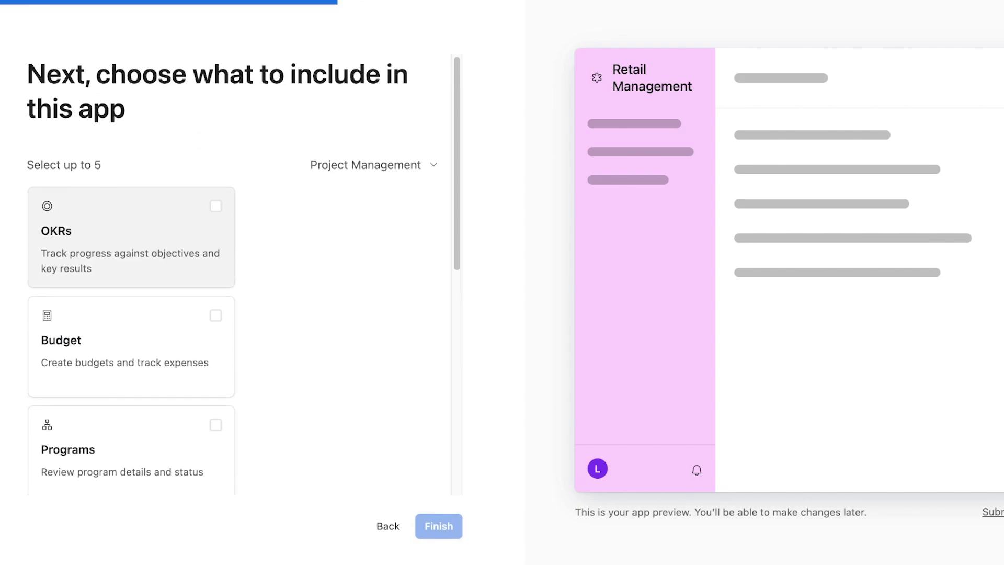
click(131, 238)
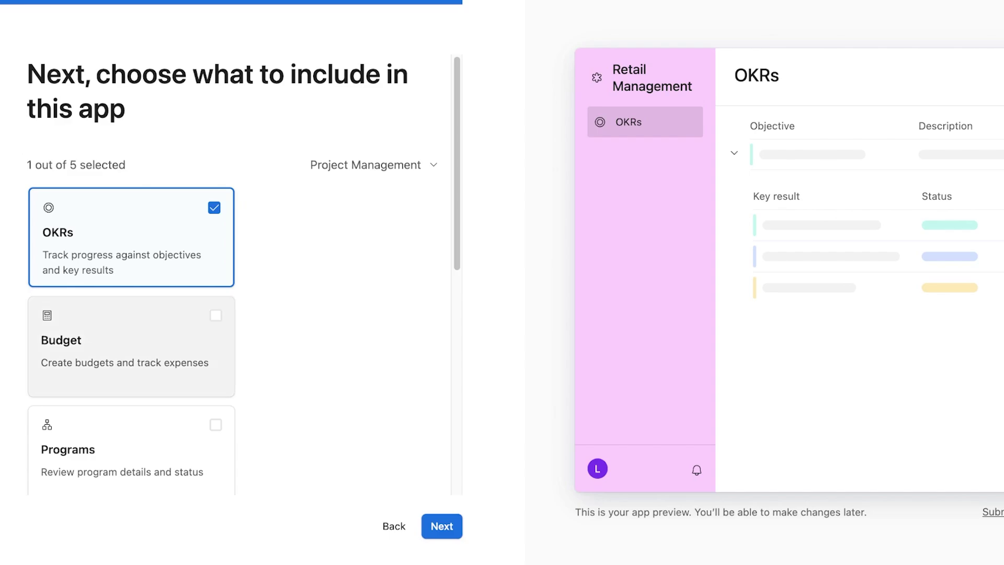
scroll(131, 319, down, 3)
click(130, 175)
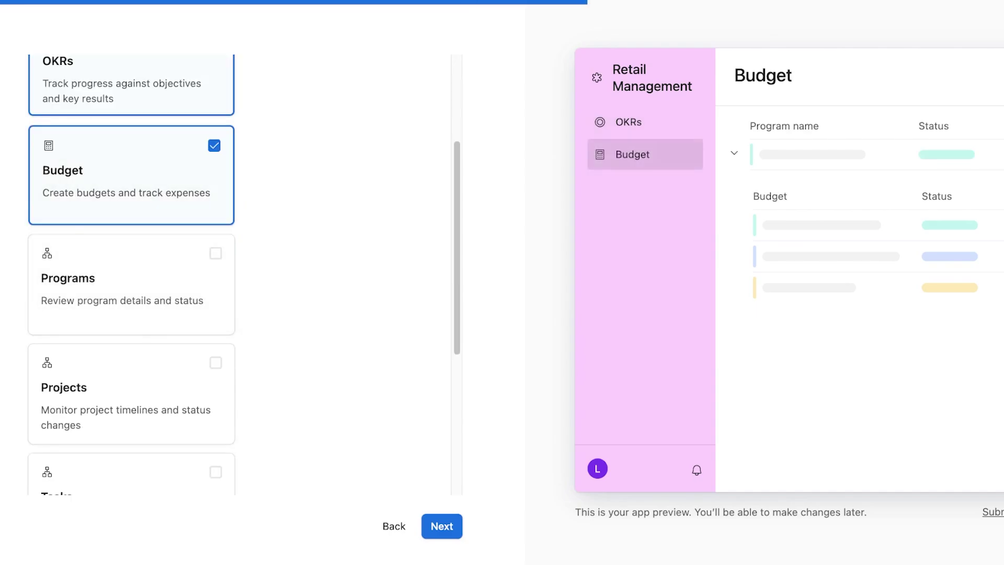
click(131, 176)
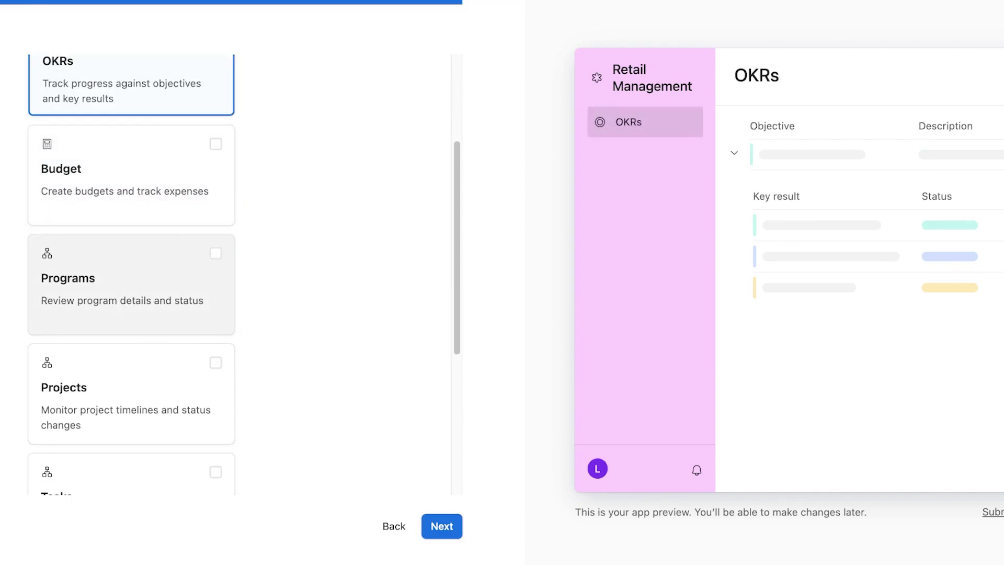
- Add Projects and Tasks pages, keep 'Track and assign tasks', and finish creating the app
scroll(131, 384, down, 2)
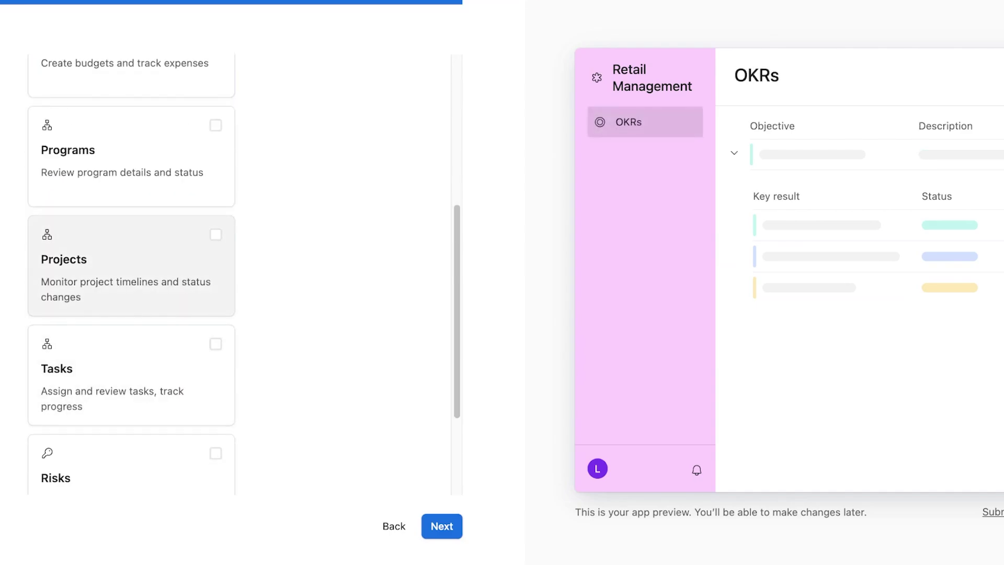
click(131, 266)
click(131, 375)
scroll(131, 334, down, 3)
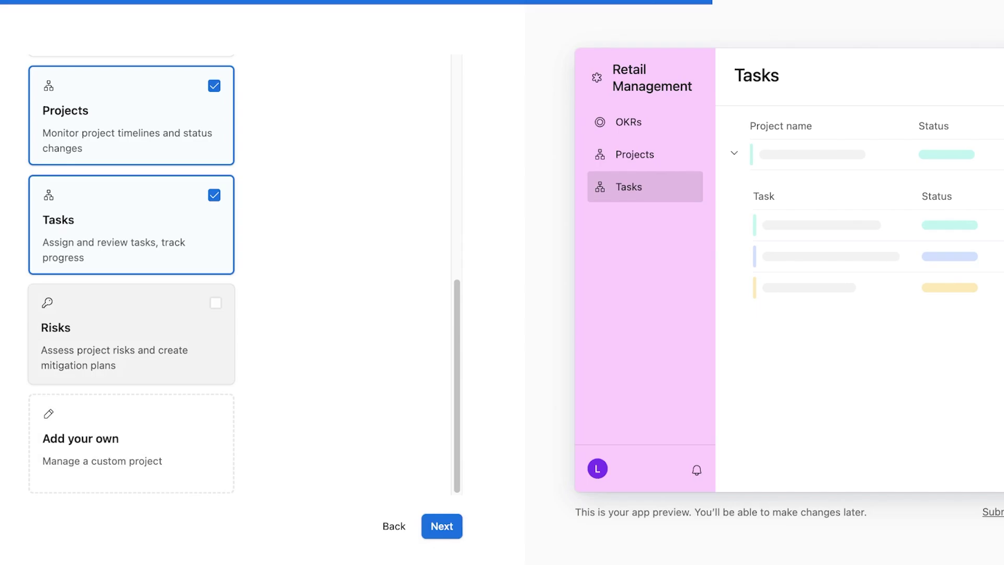
click(442, 526)
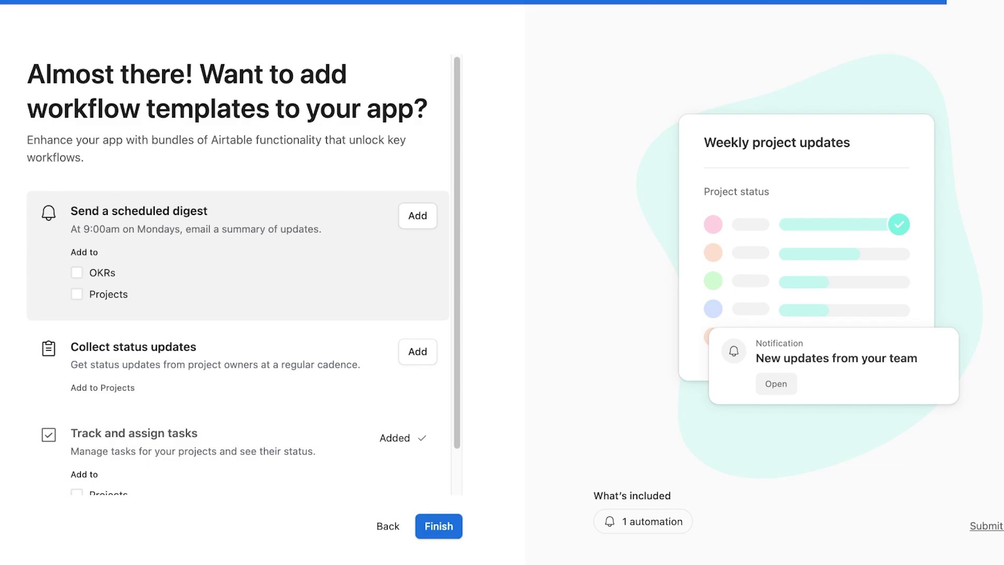
scroll(238, 275, down, 1)
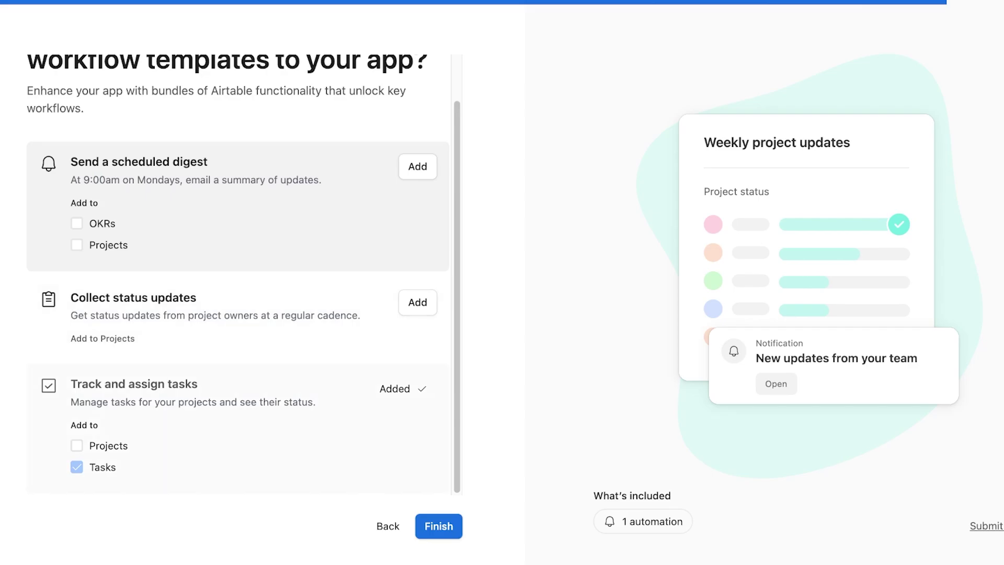
click(439, 526)
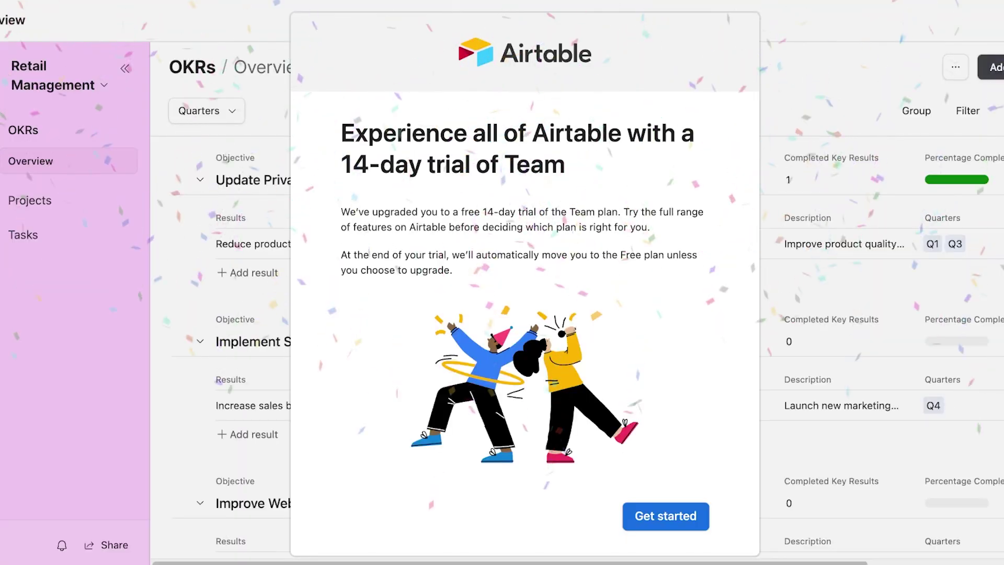
- Dismiss the trial notice, open Projects, and tick then untick all four project rows
key(Escape)
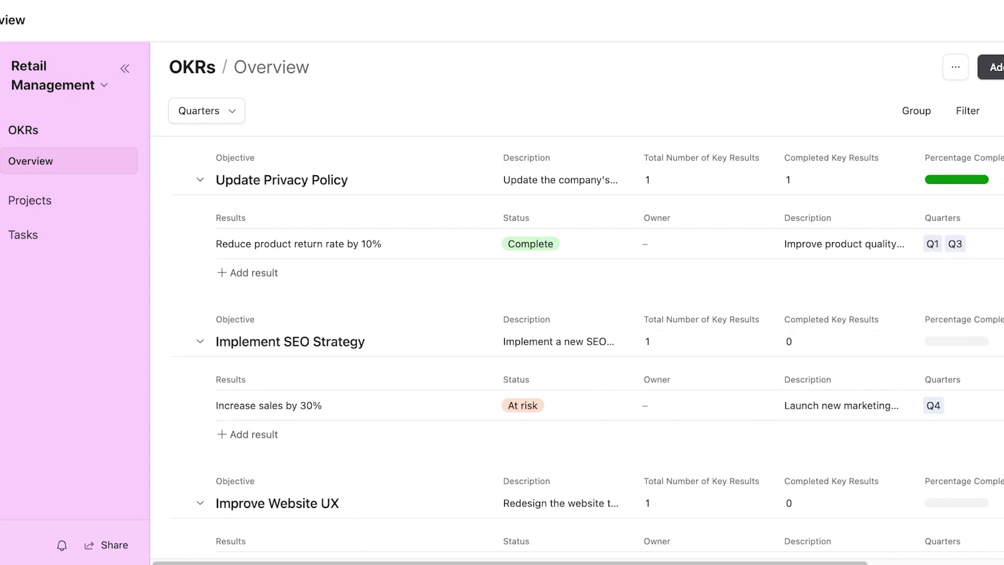
click(30, 200)
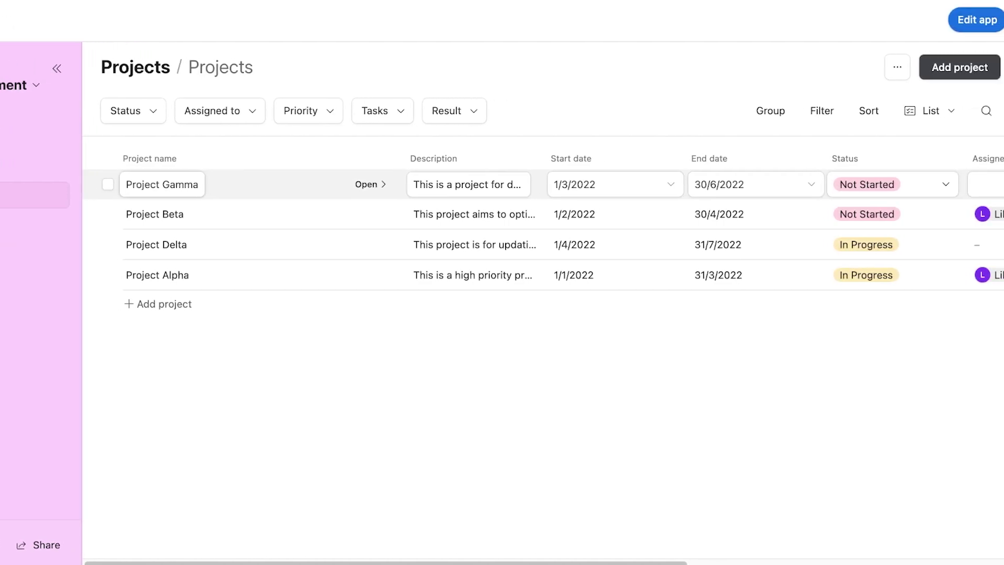
click(108, 184)
click(108, 214)
click(108, 245)
click(108, 274)
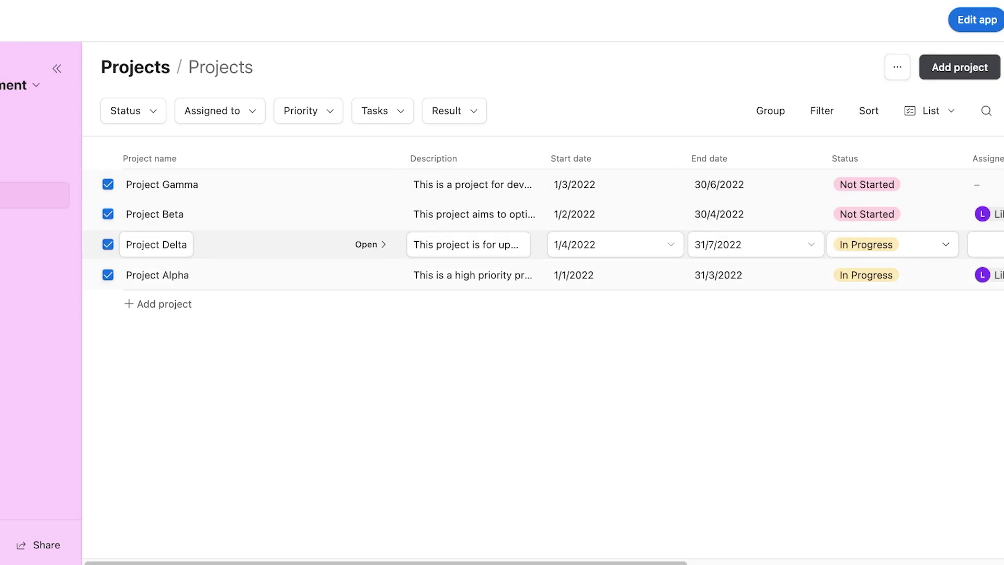
click(107, 275)
click(108, 245)
click(107, 214)
click(108, 184)
- Switch the app into editing mode with Edit app
scroll(108, 185, right, 10)
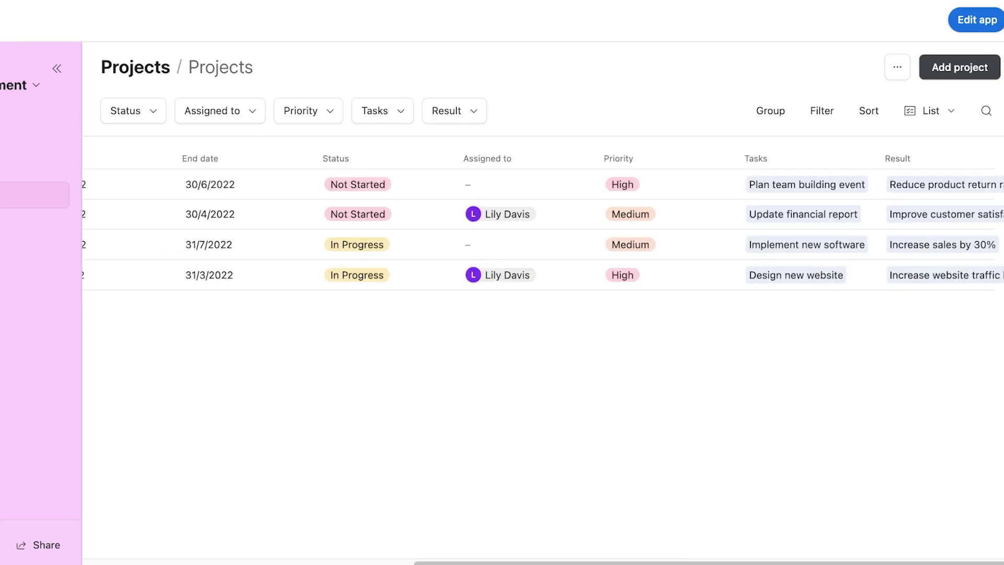
click(897, 67)
click(898, 67)
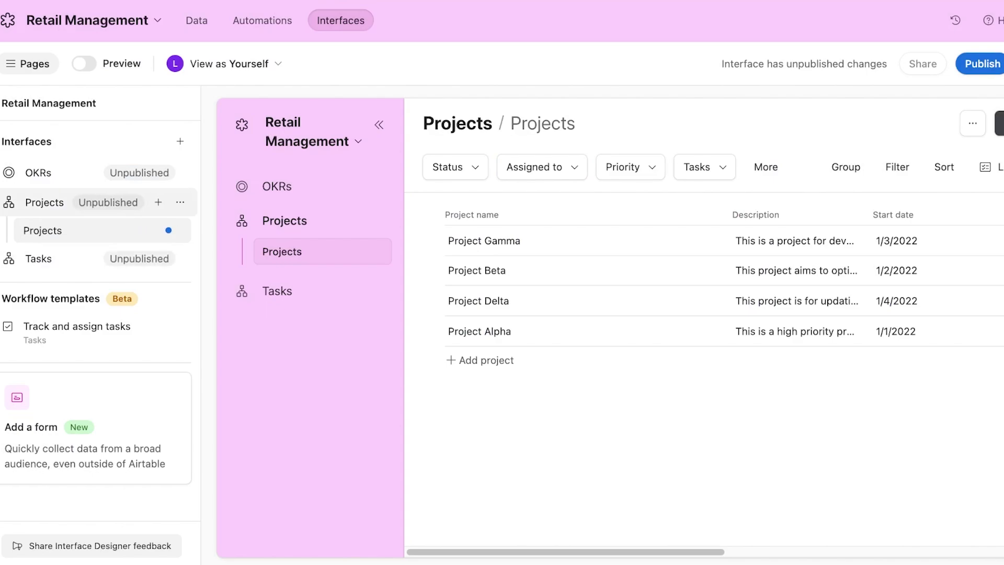
- Inspect the Projects page options and preview the Add Project form without changes
click(172, 230)
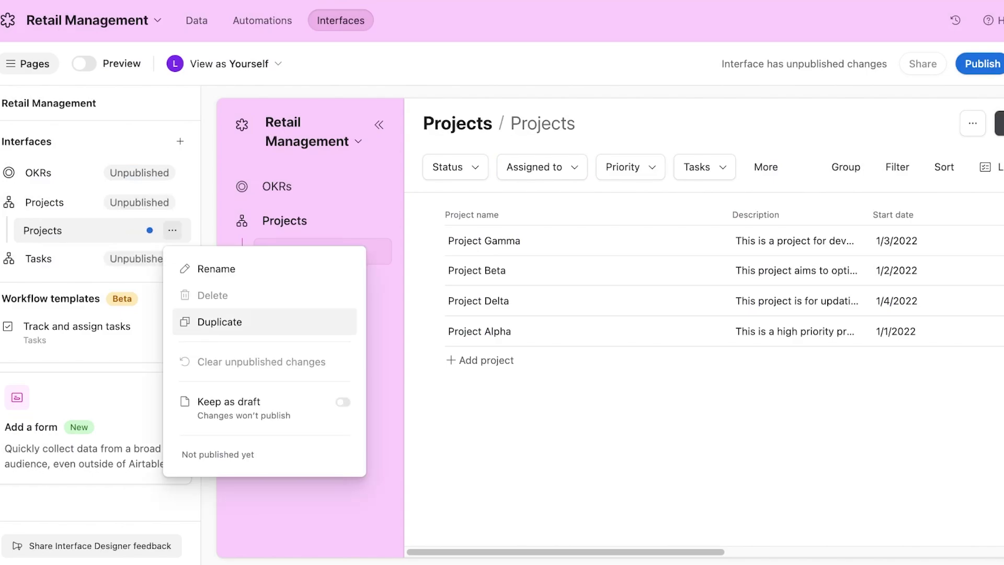
click(172, 231)
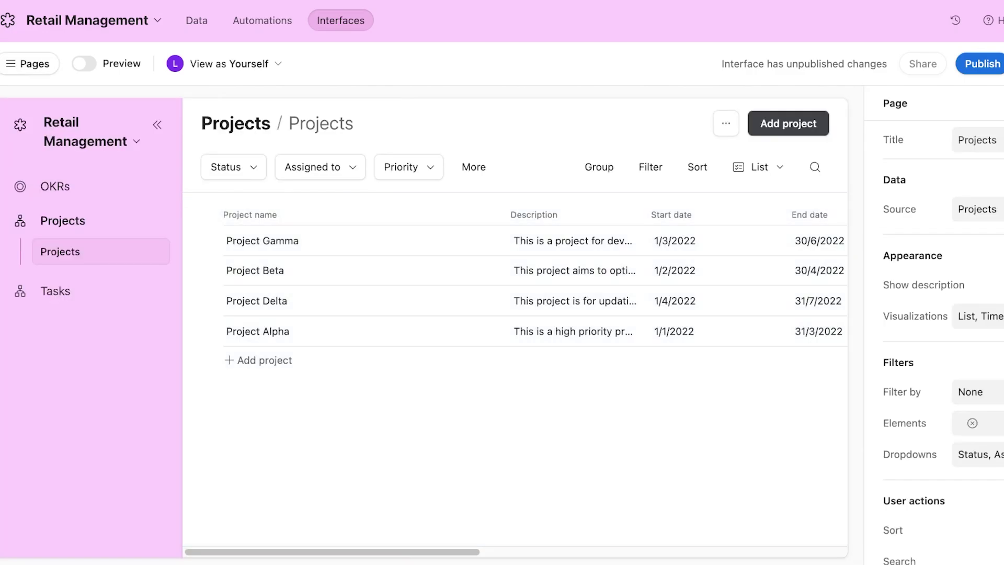
click(789, 123)
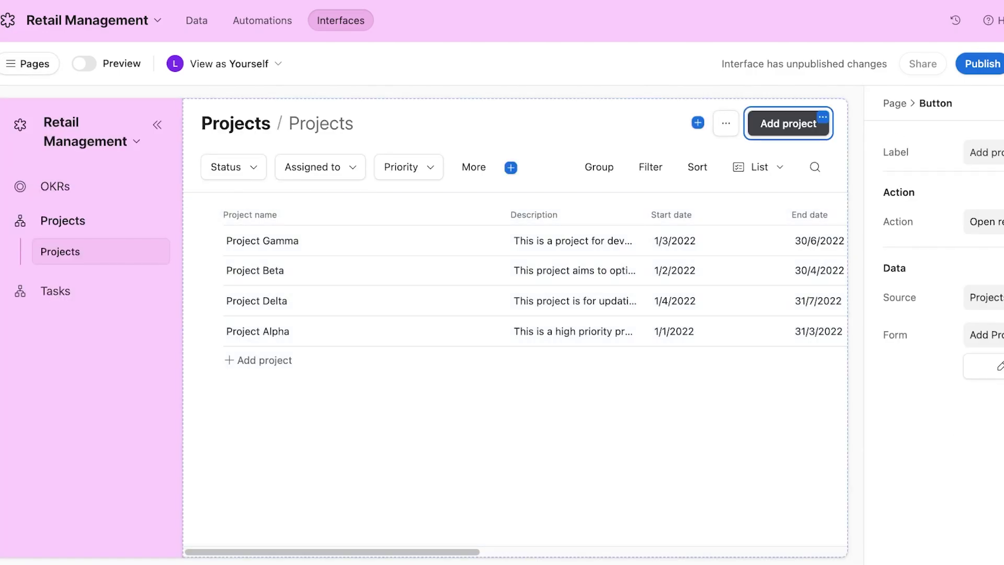
click(994, 366)
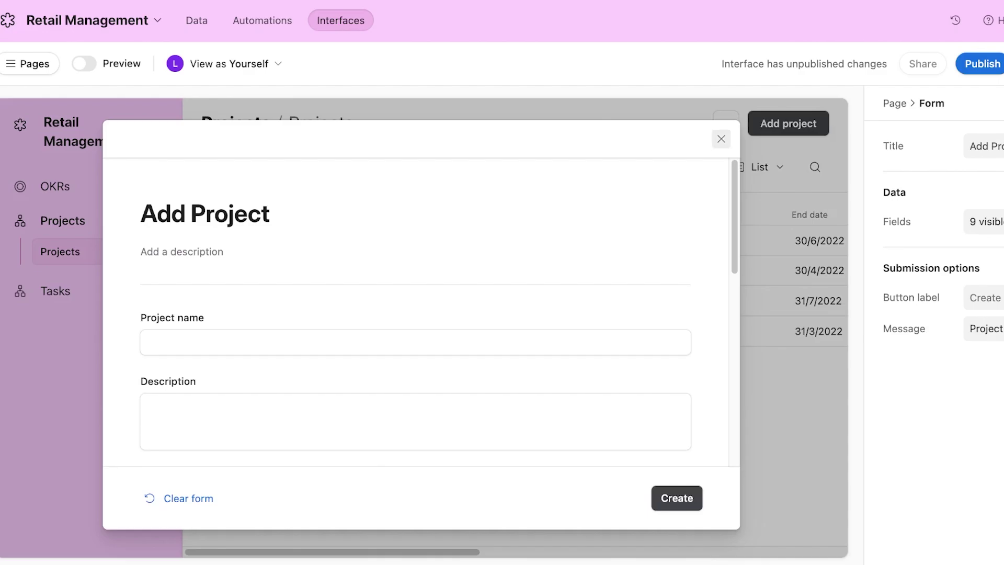
click(722, 139)
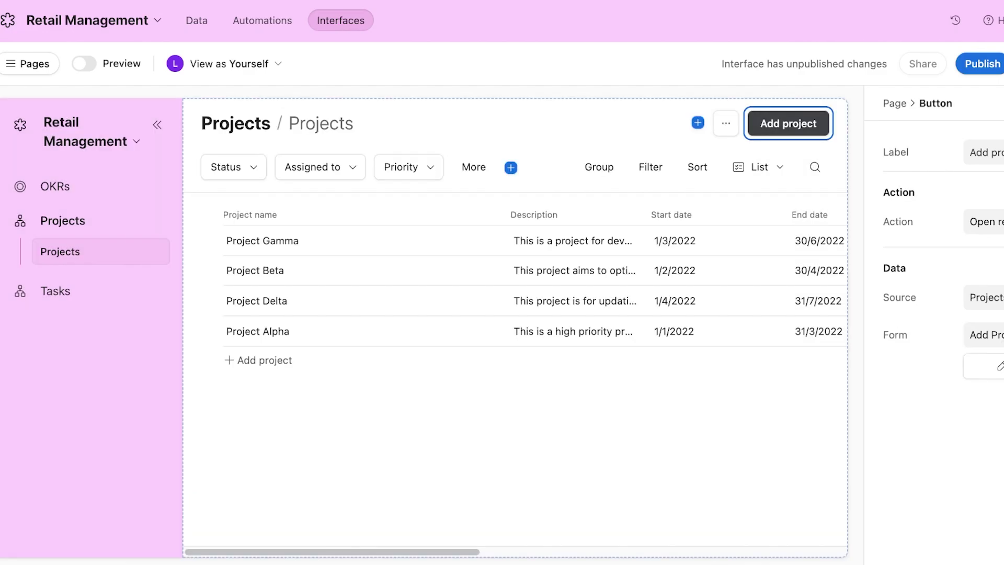
- Publish the Projects interface, decline inviting users, and open the Add Project form
click(983, 64)
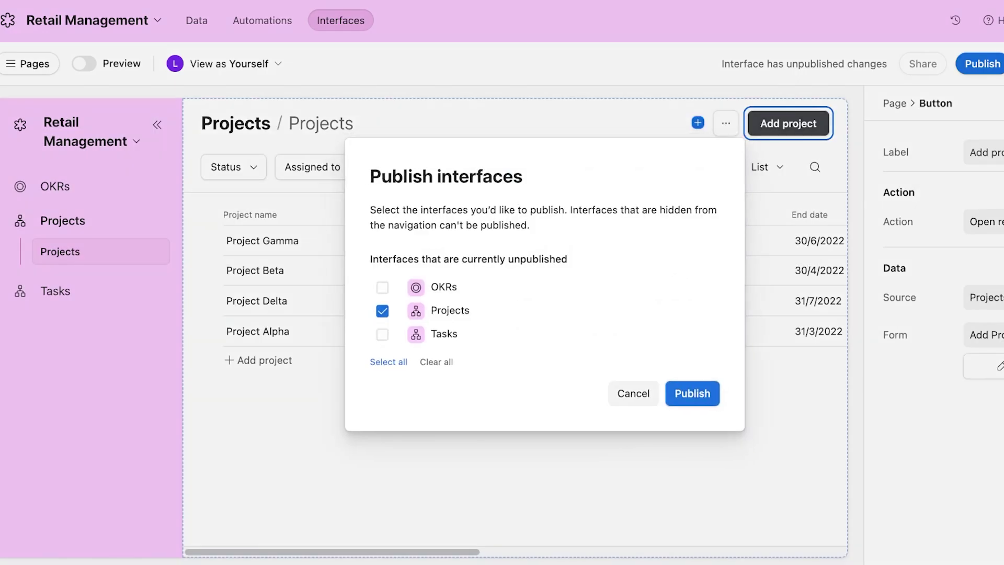
click(692, 393)
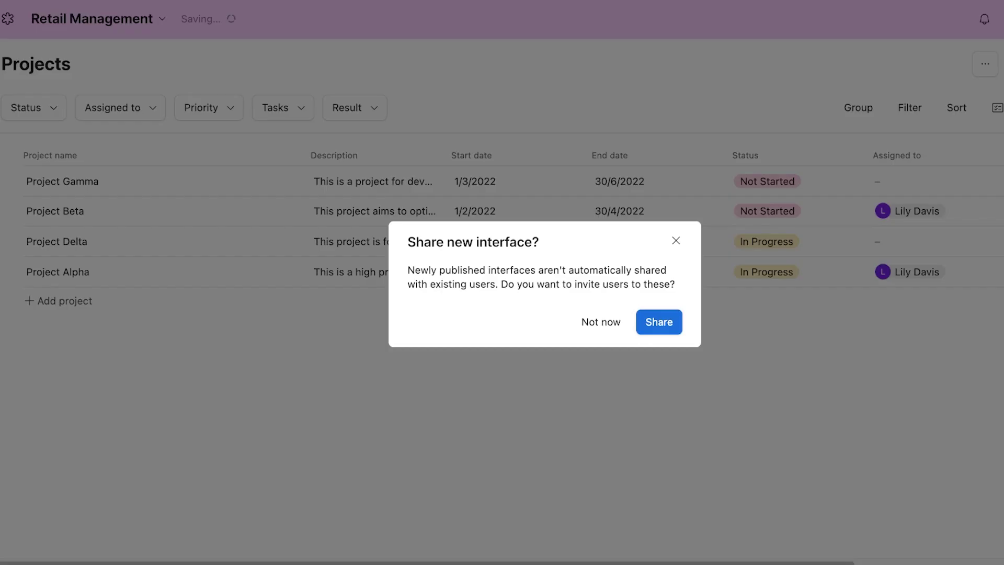
click(601, 322)
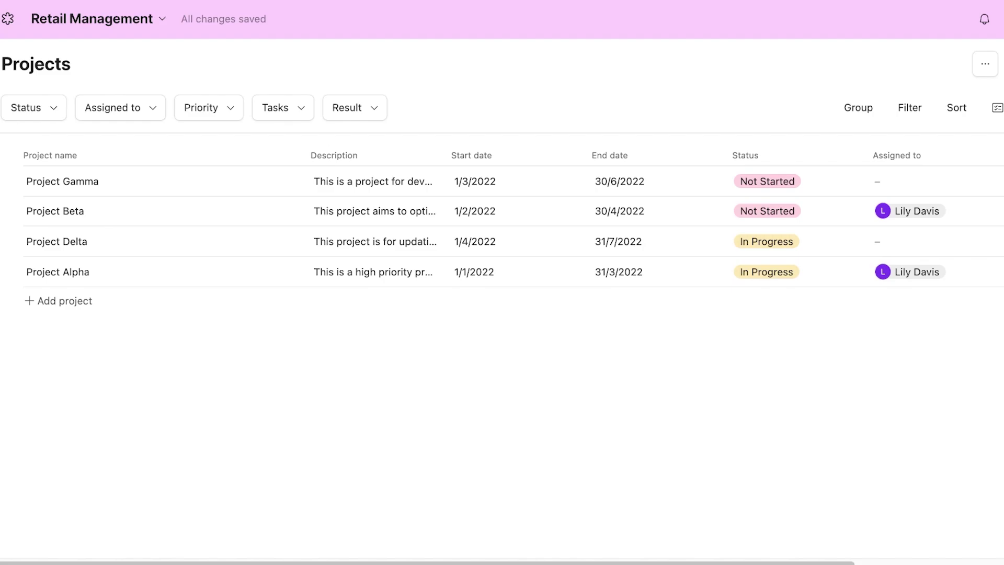
click(59, 301)
- Enter the project name 'Cleansing Balm Develop.' and leave the description empty
click(270, 256)
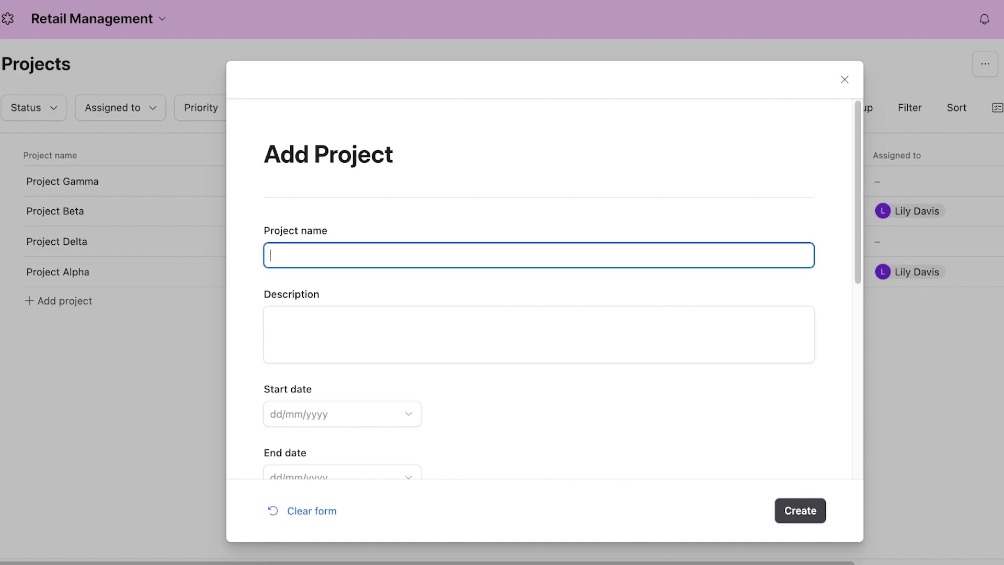
text(Cleansing Balm Develop.)
key(Tab)
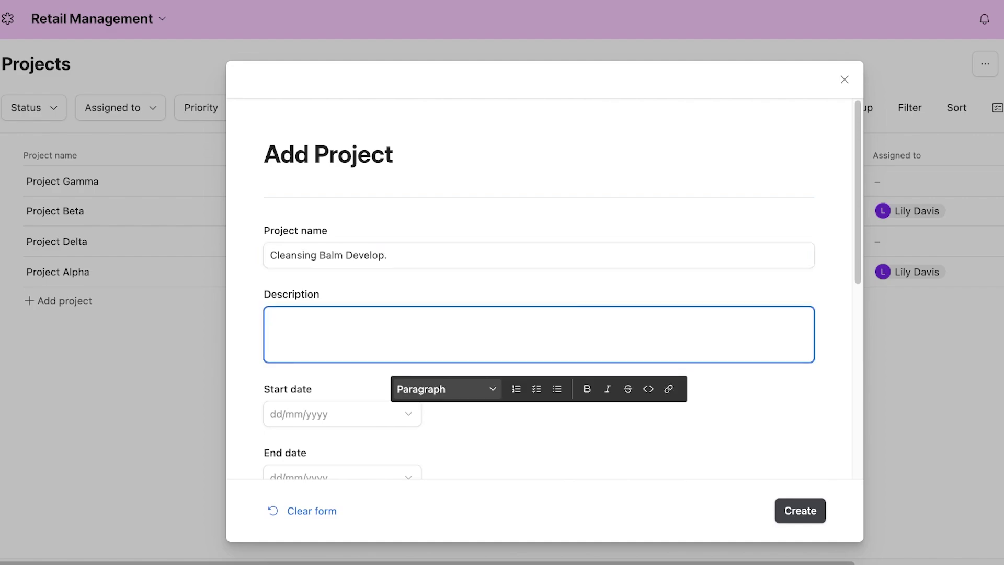
scroll(539, 288, down, 7)
scroll(539, 287, up, 4)
click(523, 251)
- Set the start date to 18 July 2024 and the end date to 31 August 2024
click(345, 221)
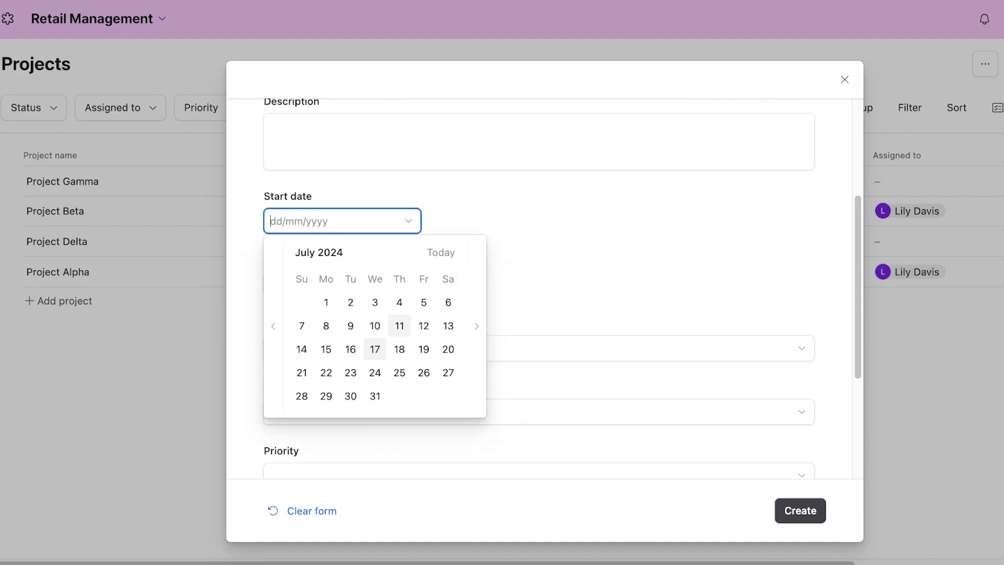
click(399, 349)
click(343, 285)
click(375, 460)
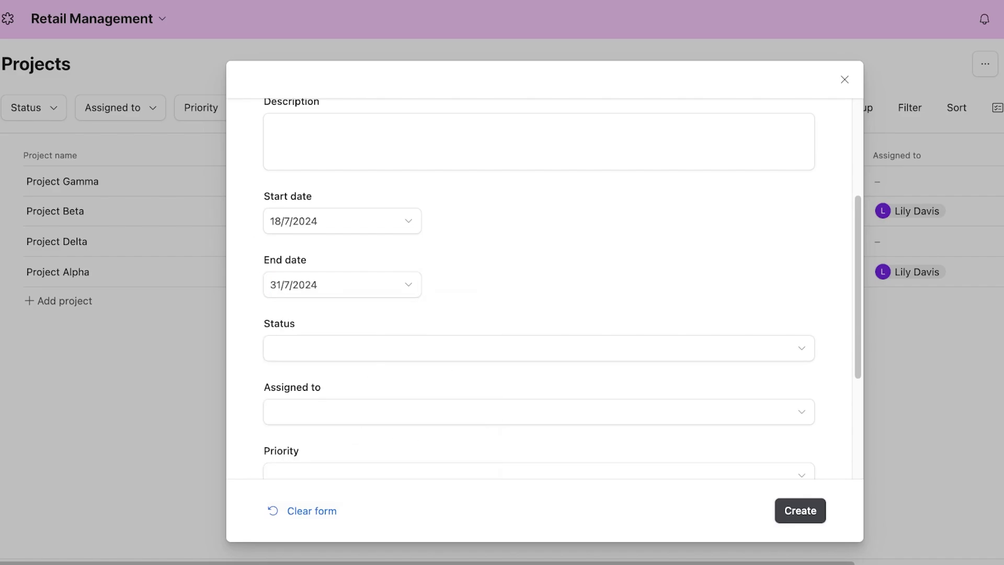
click(409, 284)
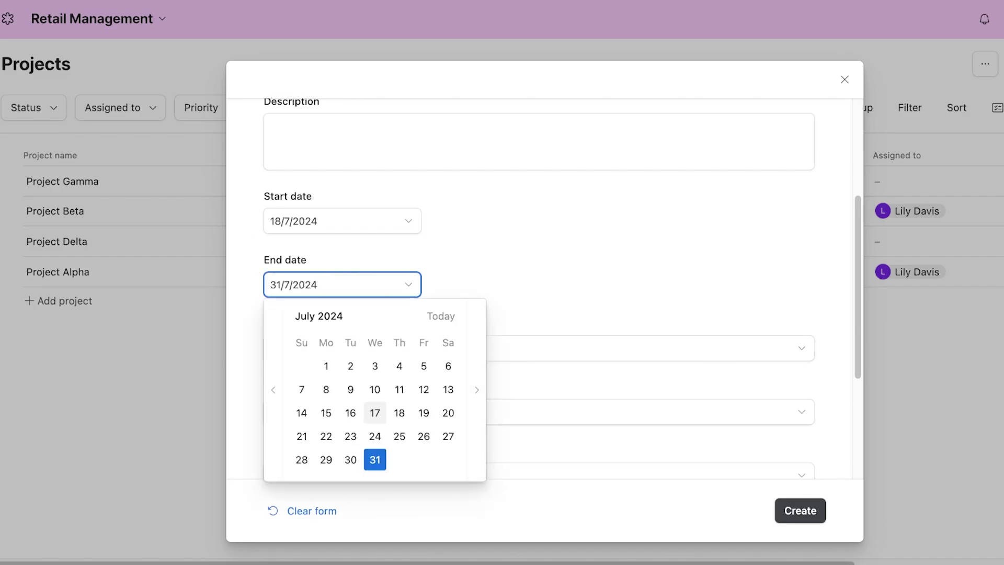
click(476, 389)
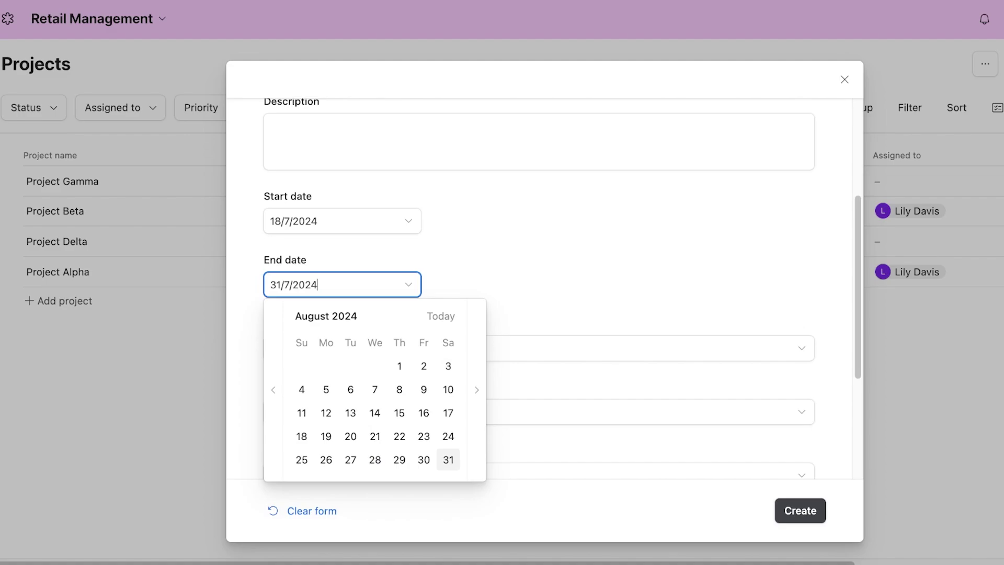
click(449, 460)
click(539, 348)
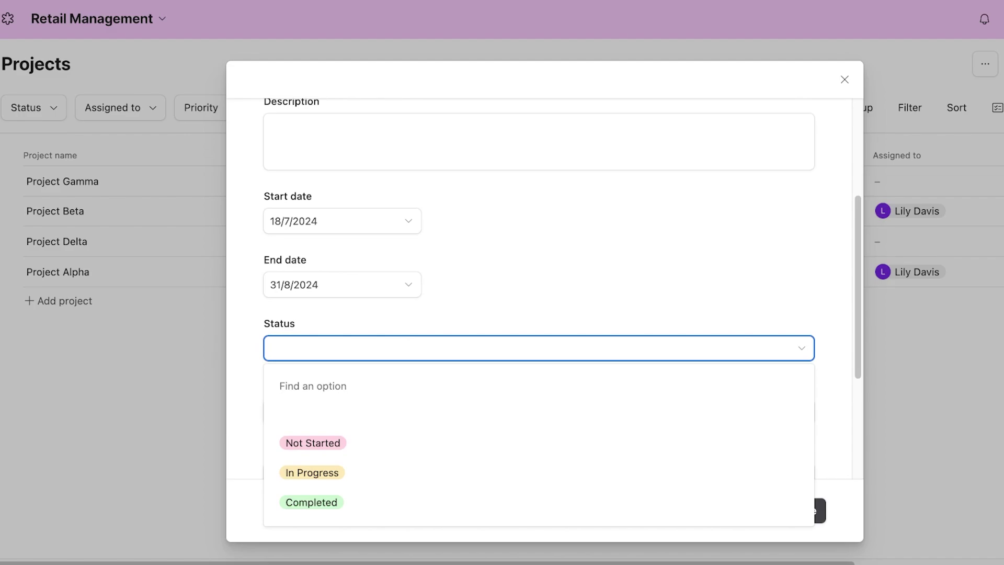
- Set the status to In Progress, assign a team member, and set priority to High
click(313, 473)
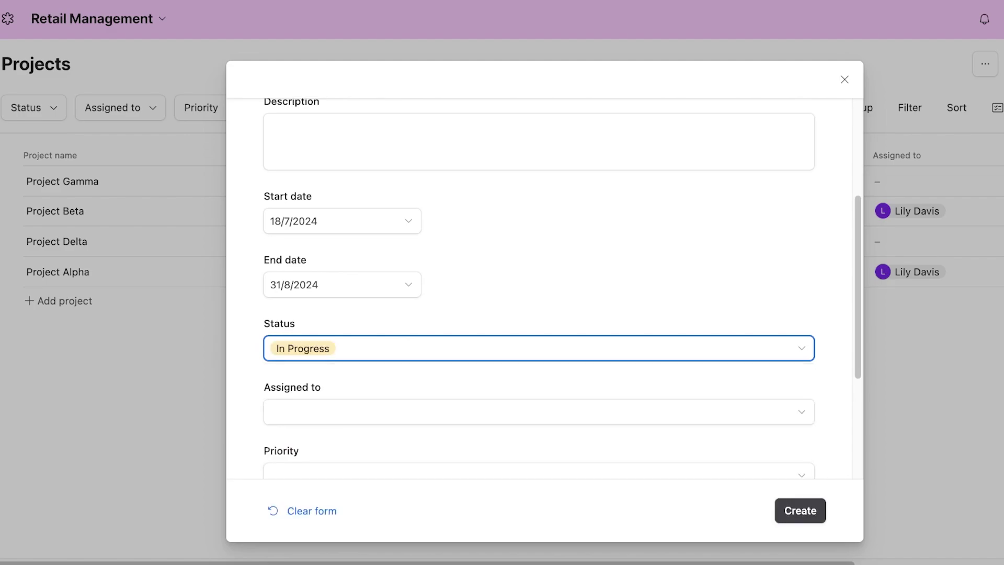
double_click(287, 451)
click(539, 412)
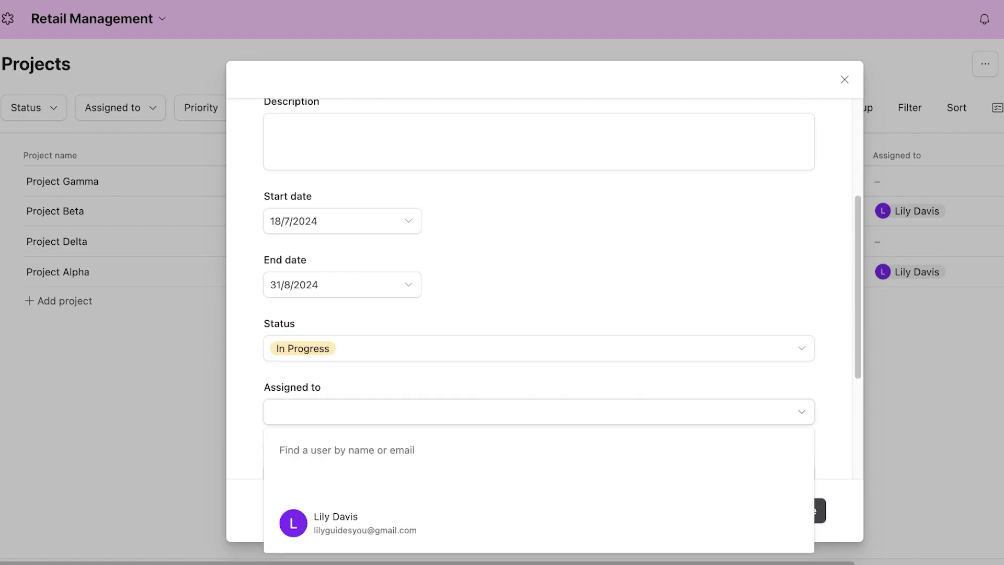
click(336, 358)
click(539, 310)
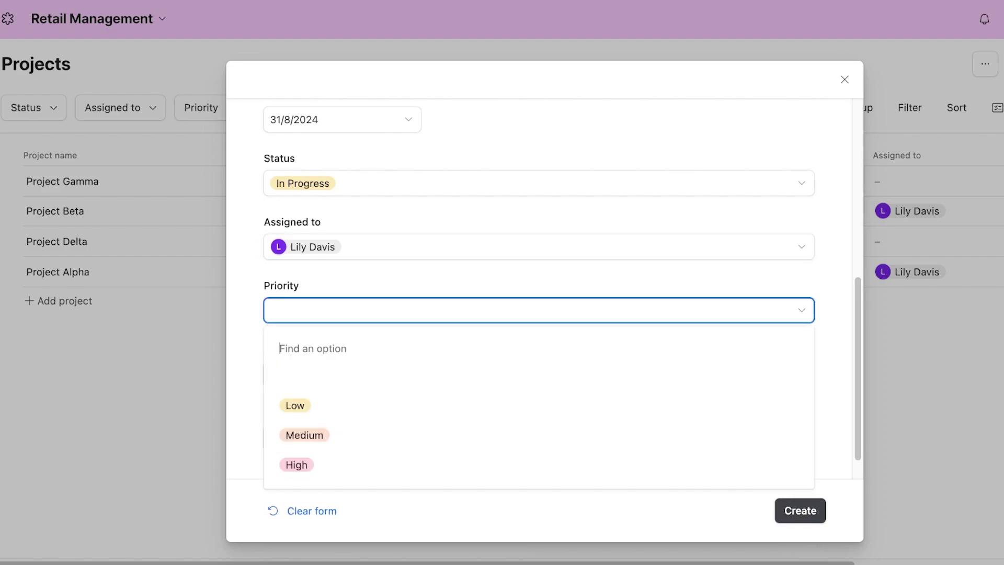
click(296, 465)
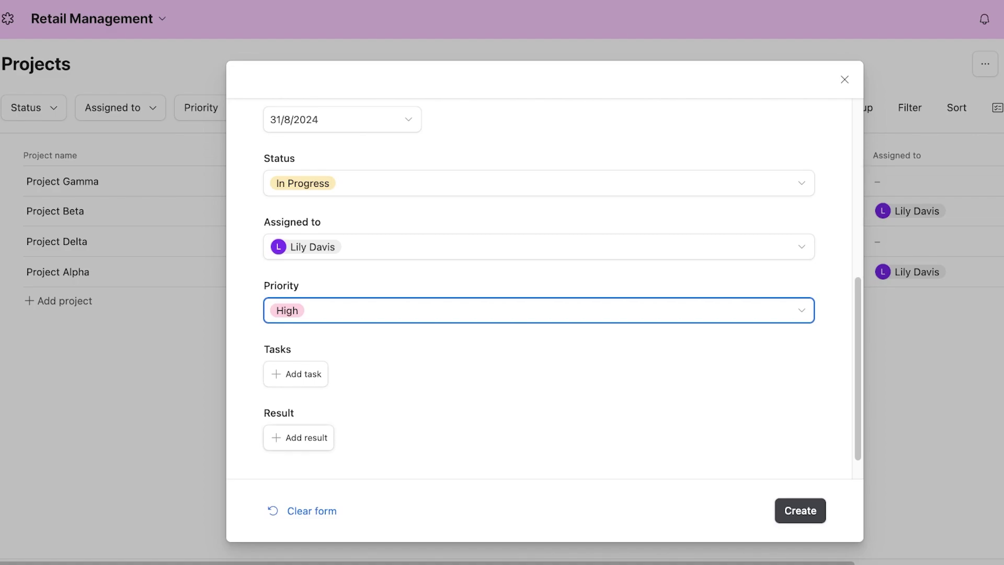
- Search for the result 'Publish New Product on Ecom Store', find no match, and create the project
click(299, 438)
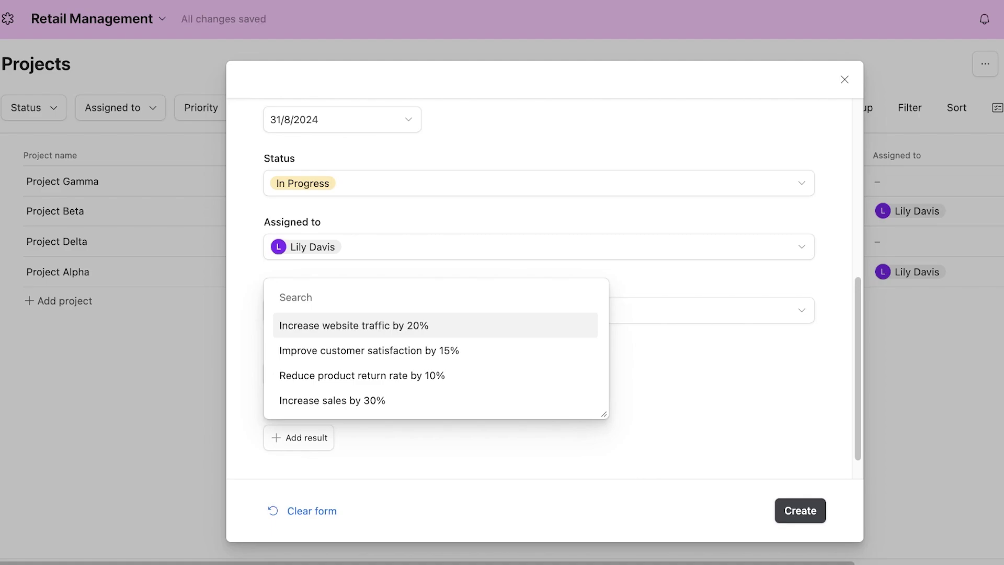
text(Publis)
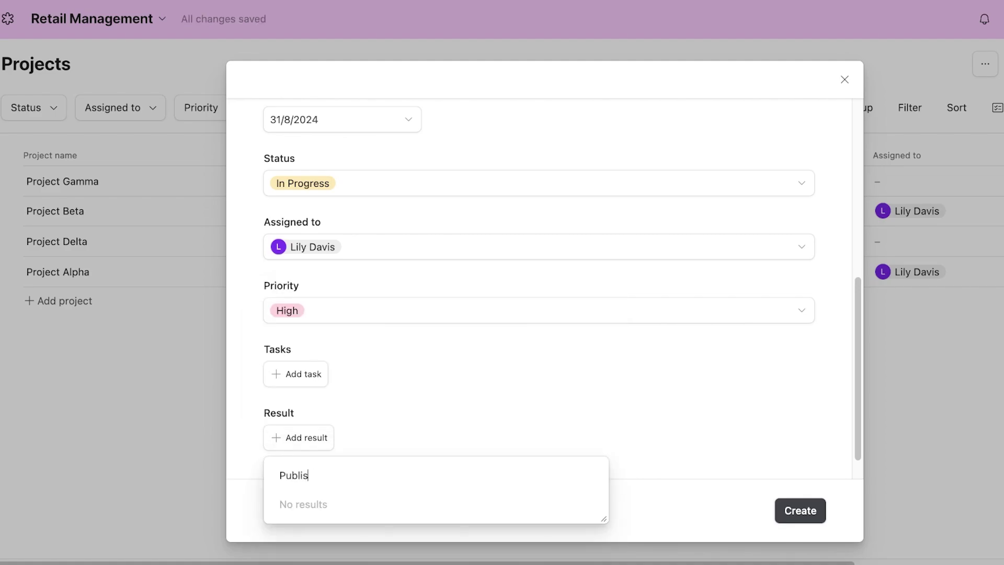
text(h New Prod)
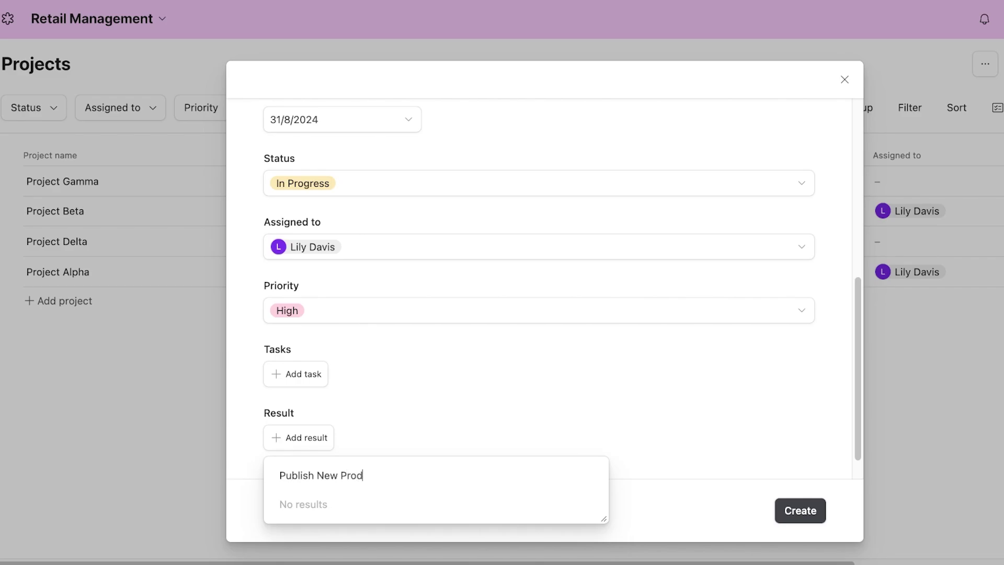
text(uct on Ecom Store)
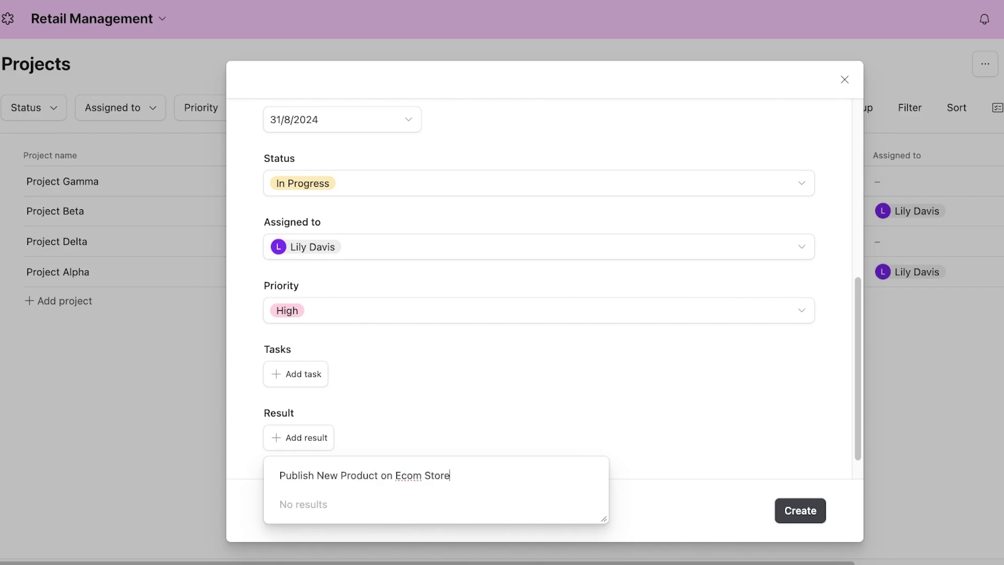
key(Escape)
click(299, 438)
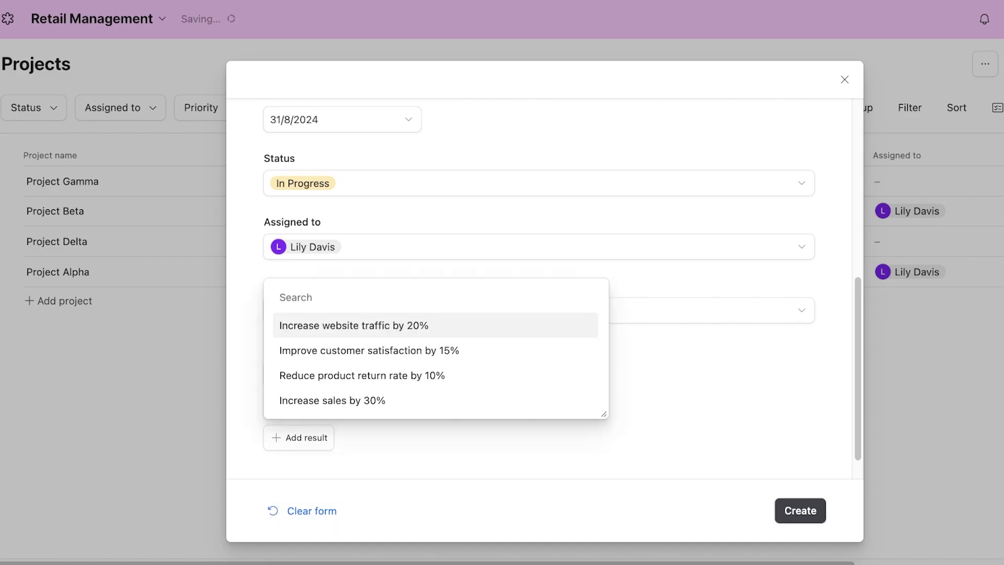
key(Escape)
click(296, 374)
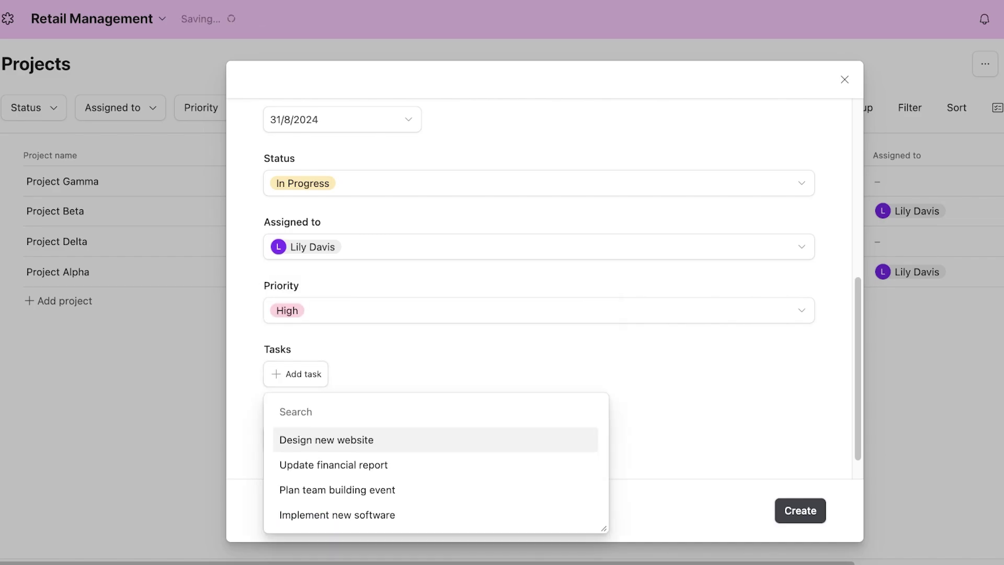
key(Escape)
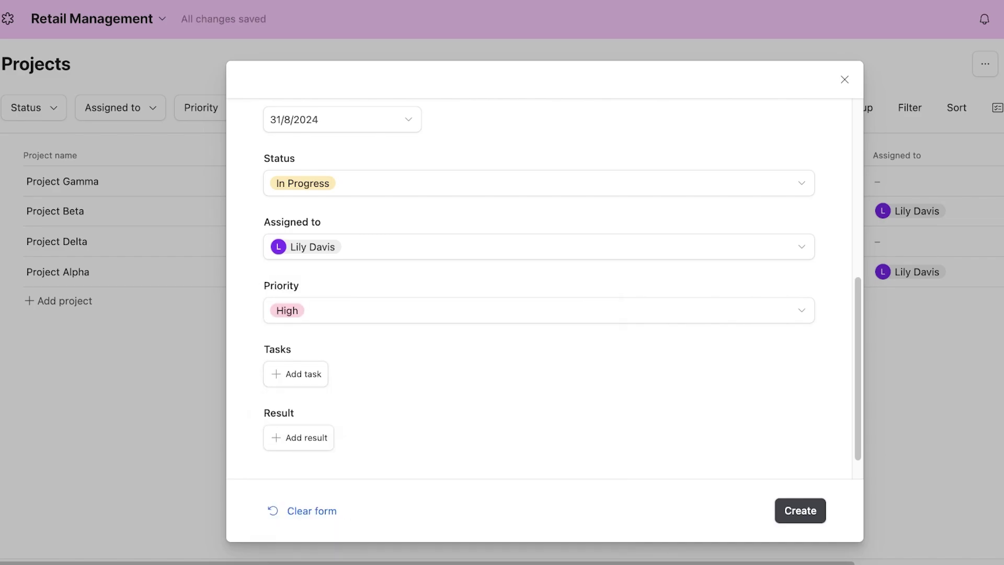
click(800, 511)
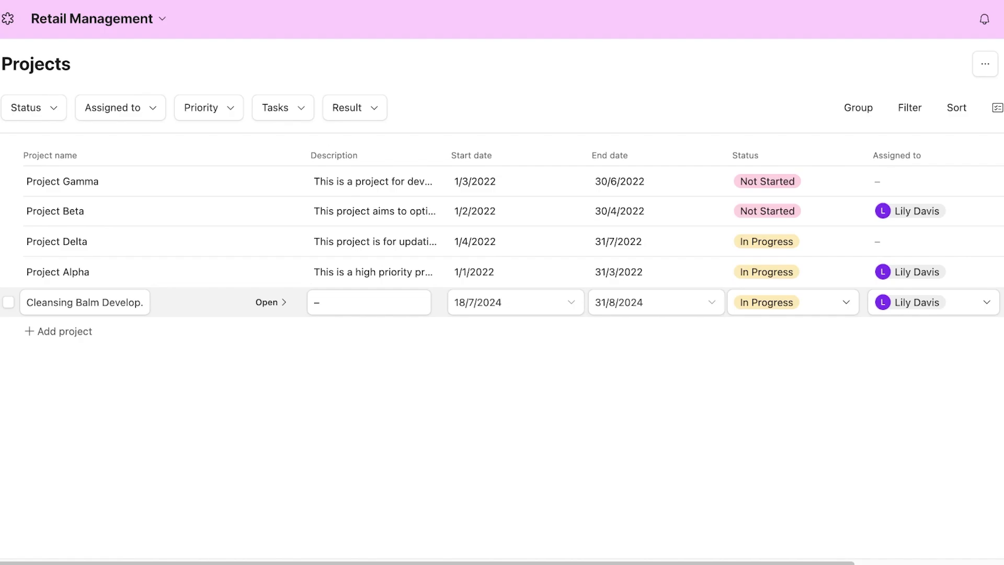
- Open the new project's details, then go via My First Workspace to Retail Management's View data
click(267, 302)
scroll(808, 290, down, 1)
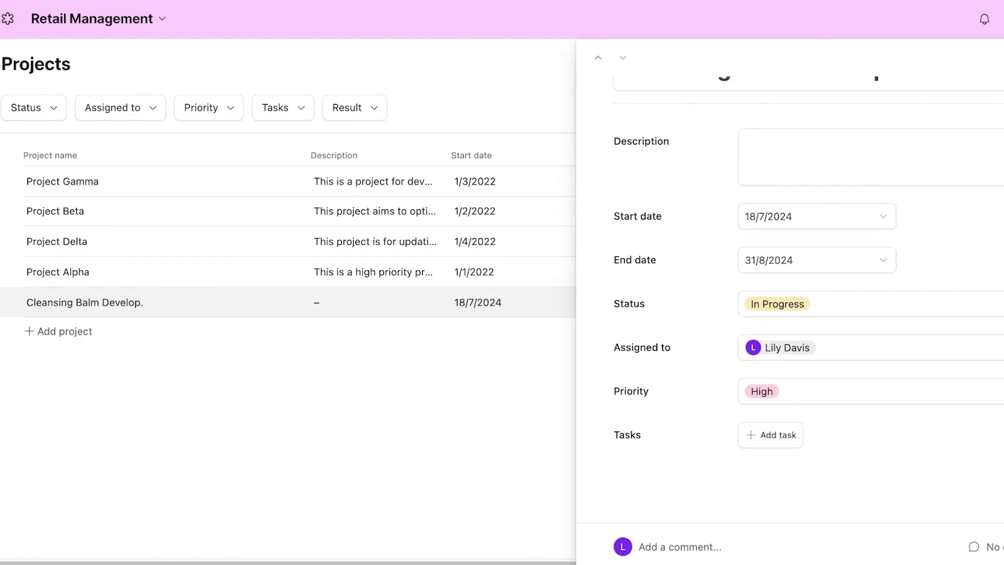
click(8, 18)
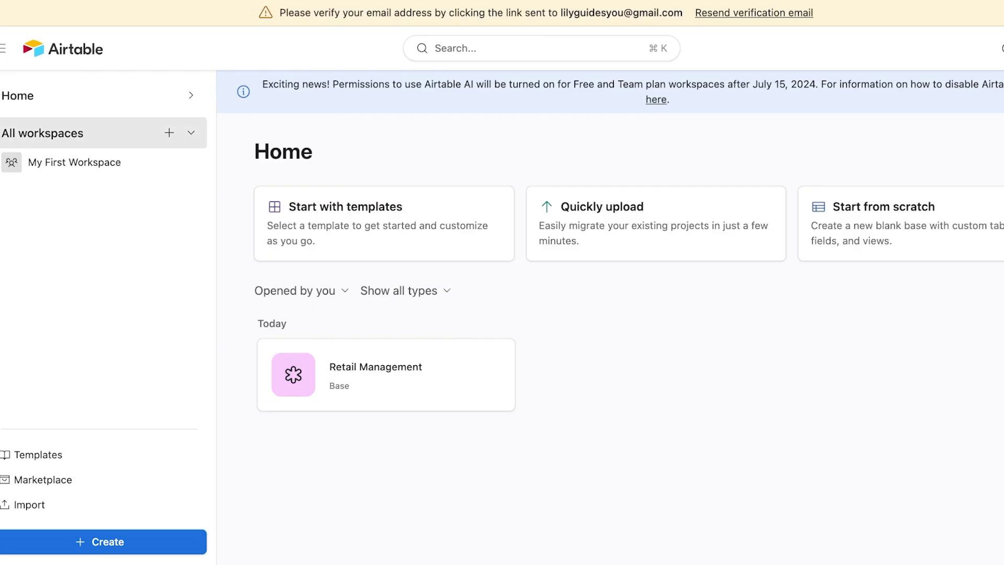
click(74, 162)
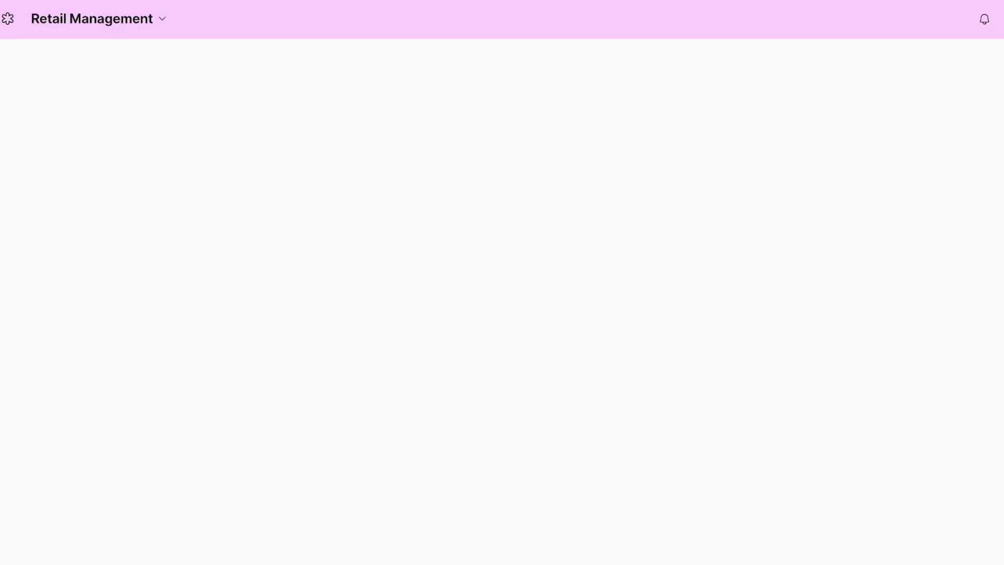
click(99, 18)
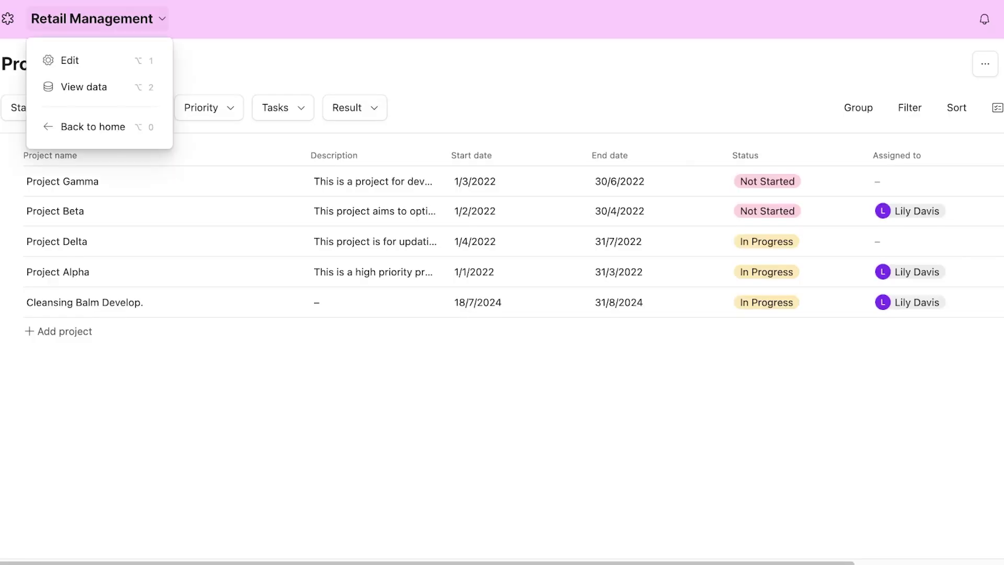
click(98, 19)
click(98, 18)
click(84, 87)
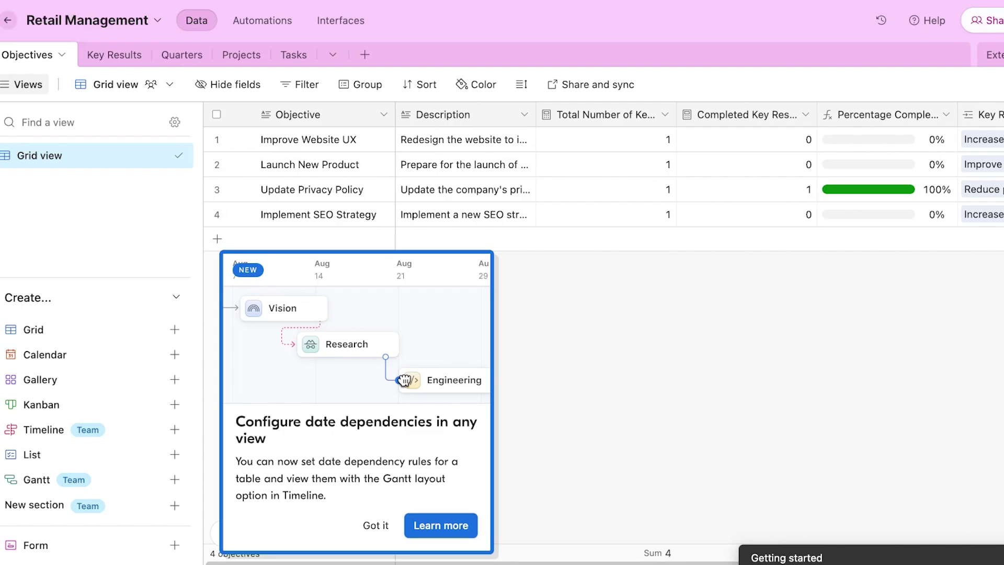
- Return to the workspace and reopen the Retail Management base
click(8, 20)
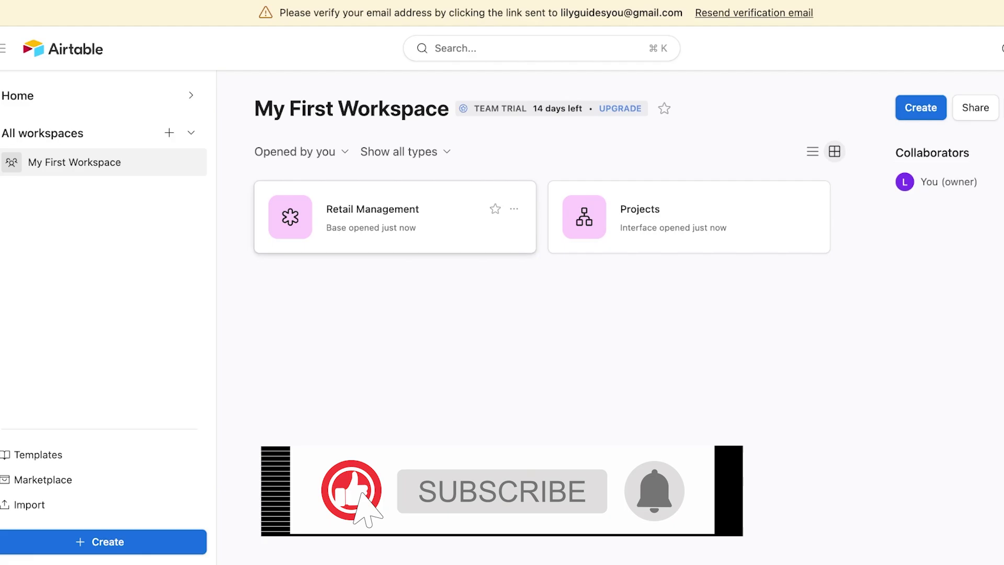
click(395, 217)
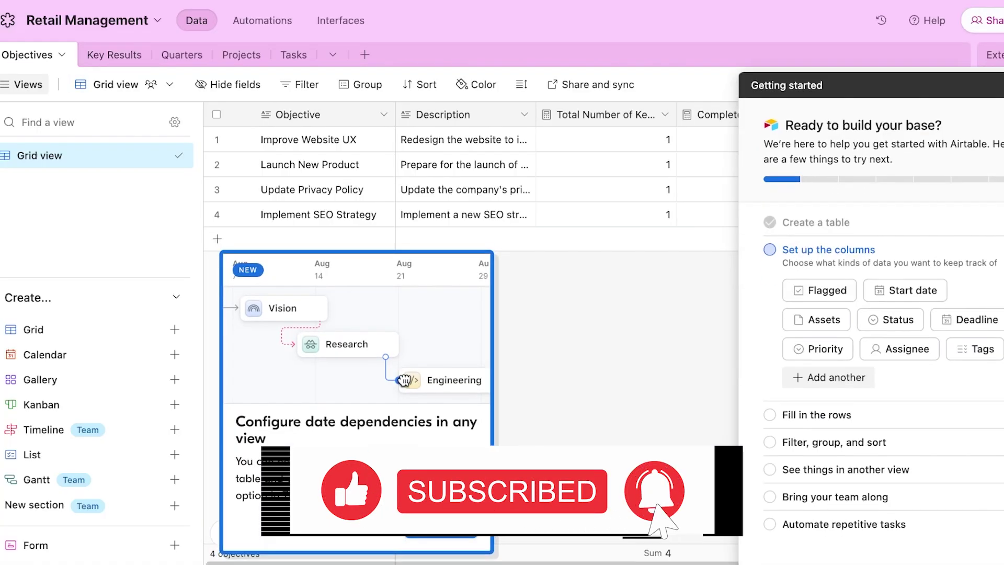
key(Escape)
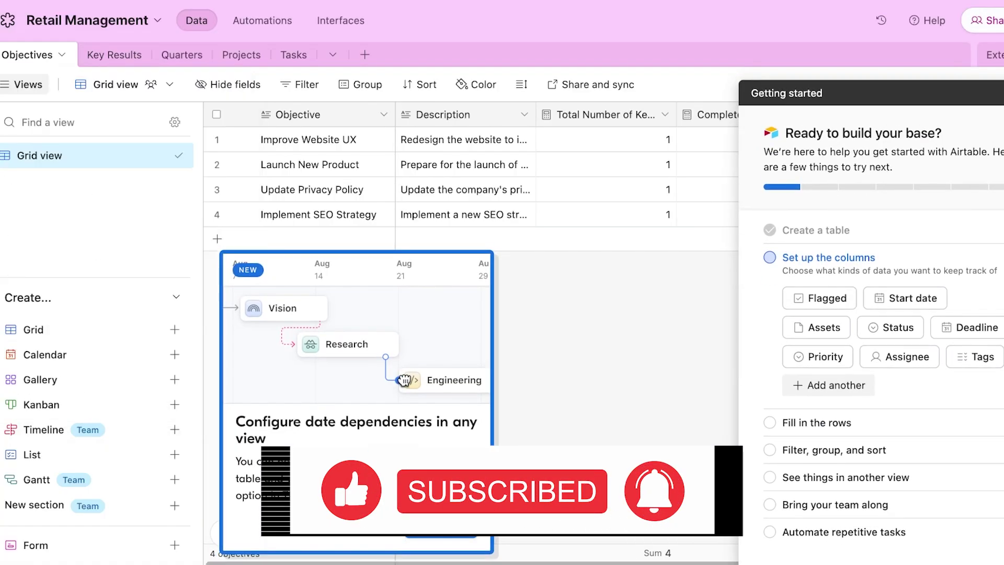
- Step through Key Results, Quarters and Projects to the Tasks table, dismissing both tips
click(126, 54)
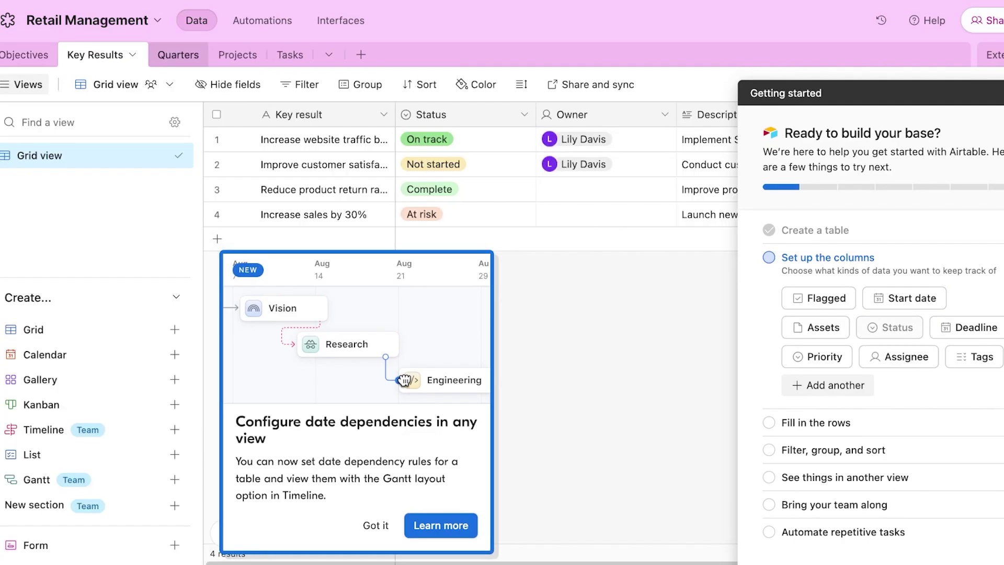
click(178, 54)
click(233, 54)
click(282, 54)
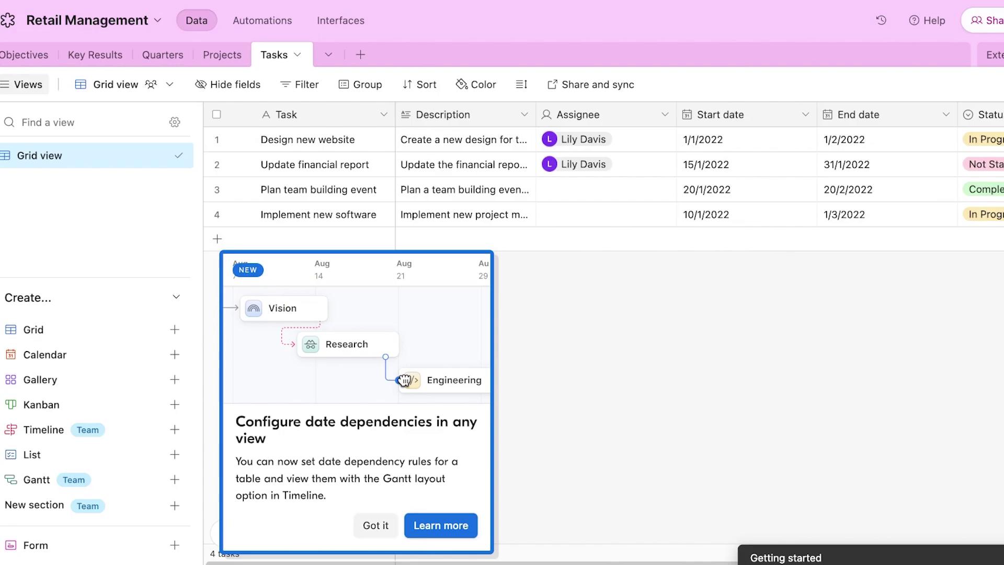
click(376, 526)
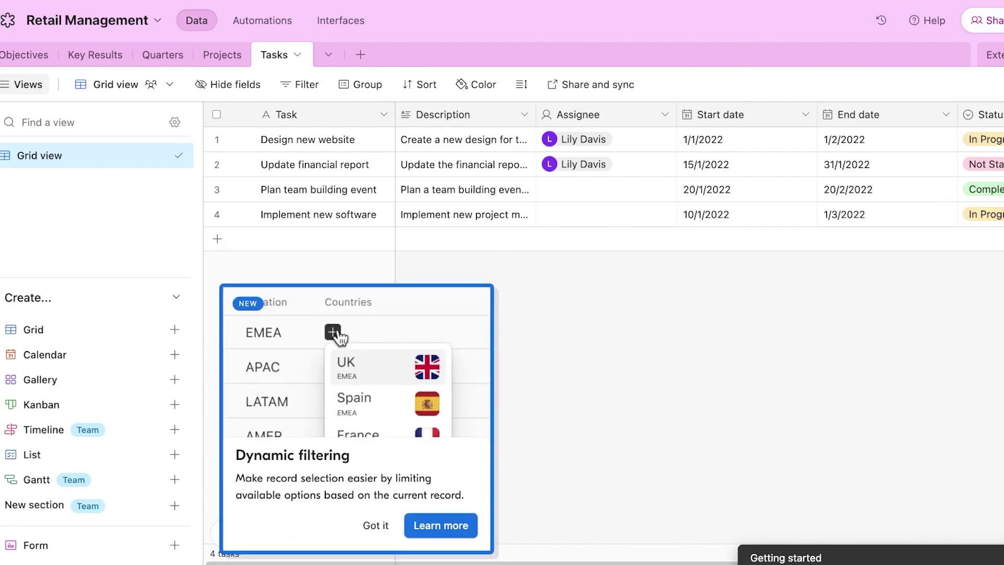
click(375, 526)
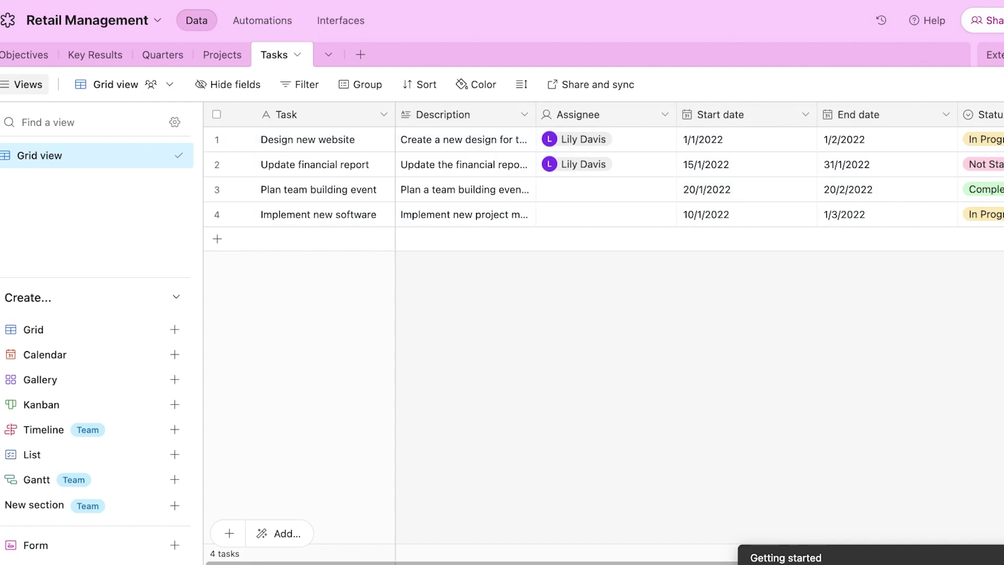
- Clear the names of all four tasks in the Tasks table
click(217, 115)
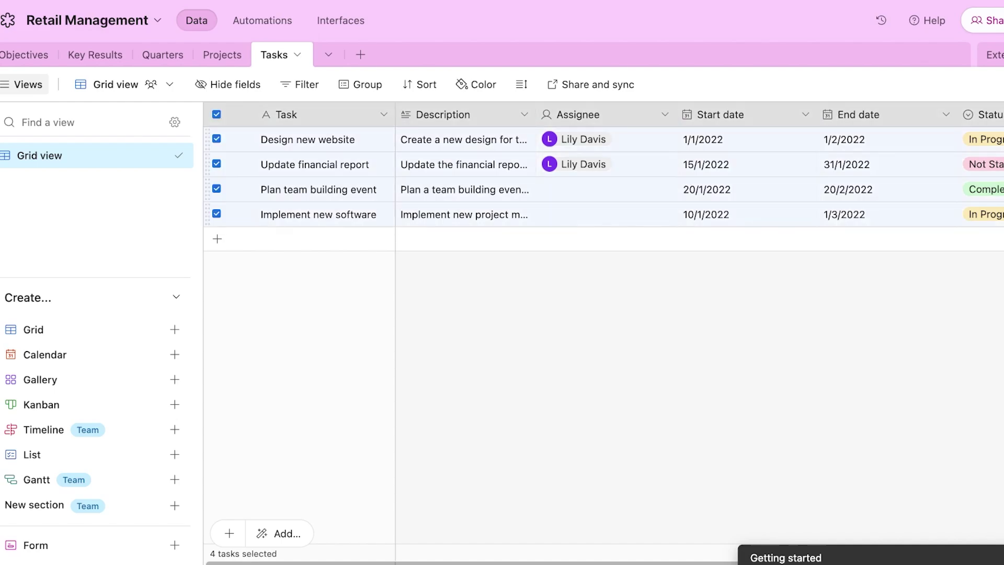
click(217, 114)
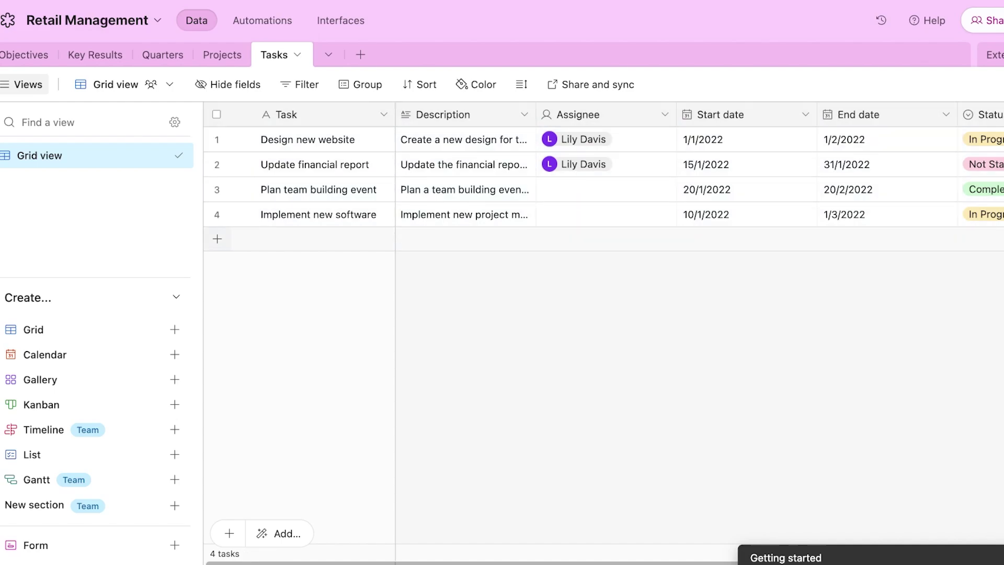
double_click(319, 215)
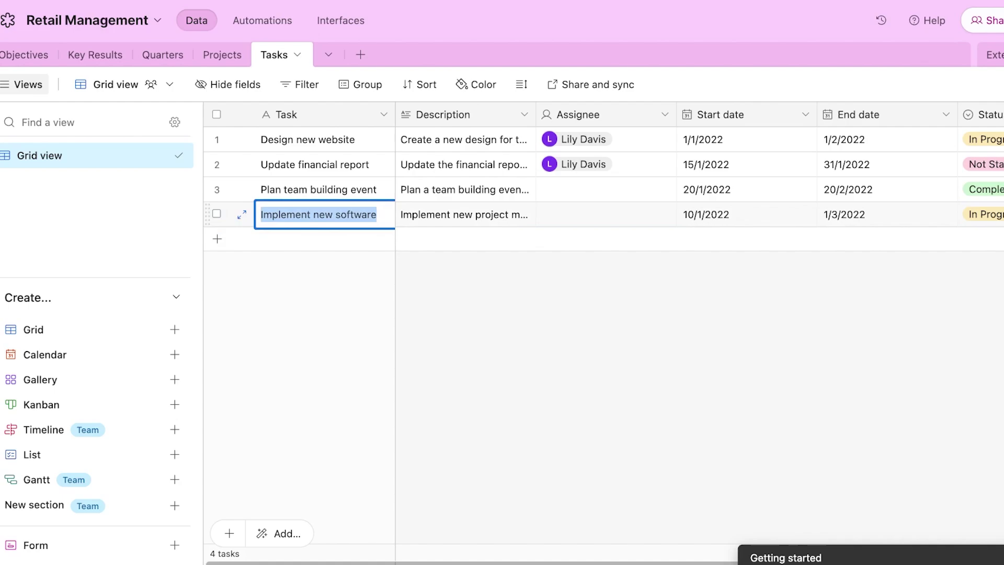
key(BackSpace)
double_click(319, 190)
key(BackSpace)
double_click(318, 164)
key(BackSpace)
double_click(318, 140)
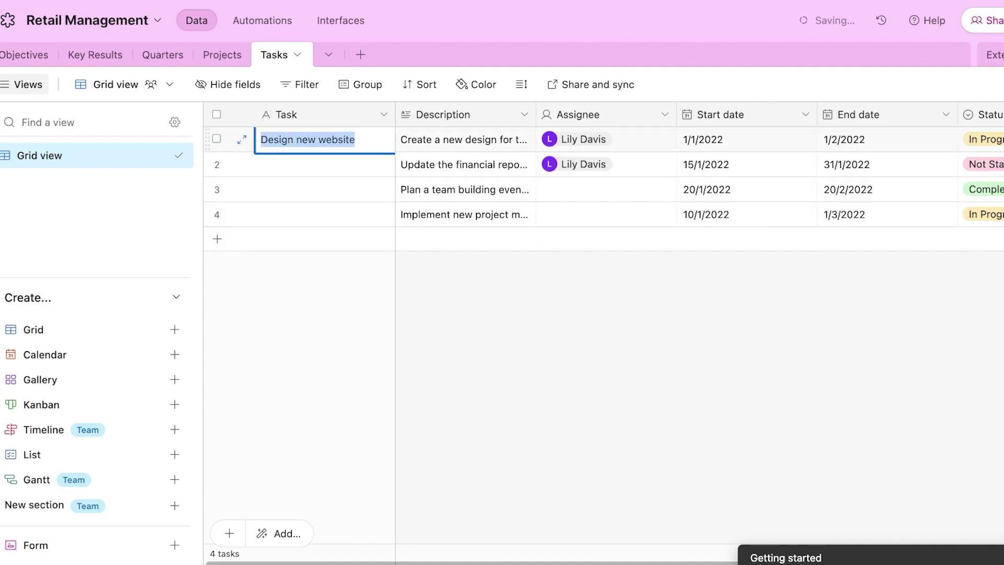
key(BackSpace)
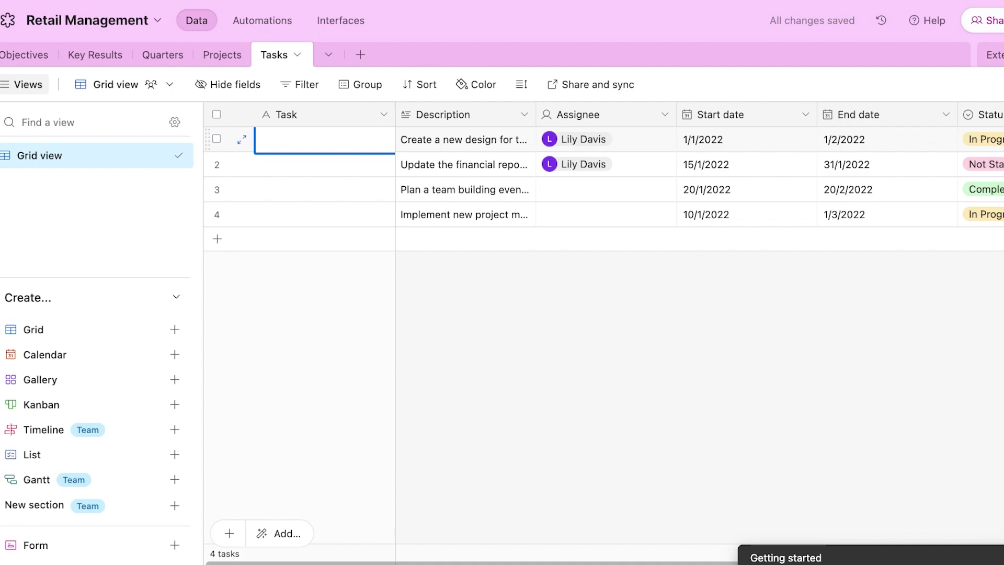
- Name the first task 'choose base material', erase its description, and open the Description field settings
text(choose )
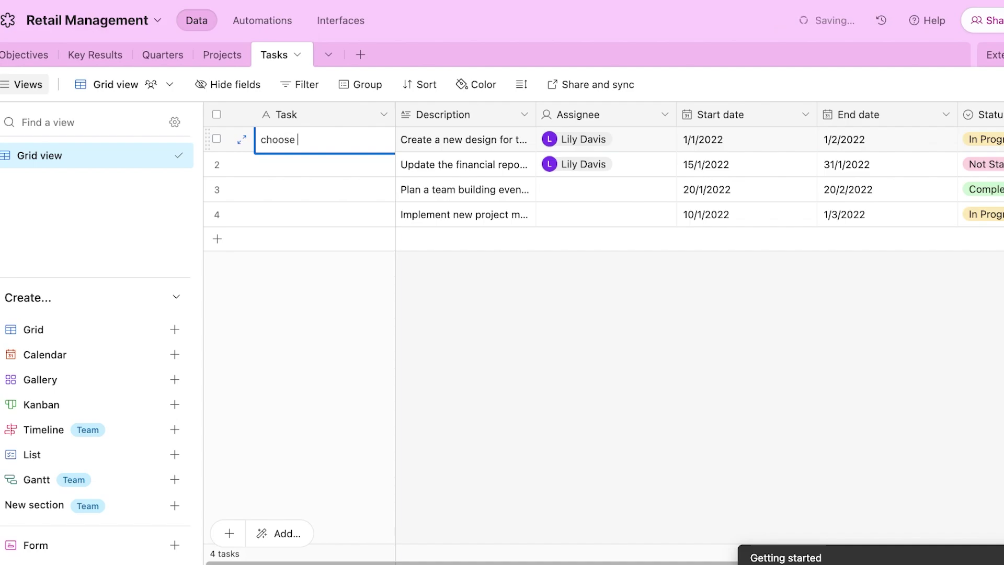
text(base material)
key(Return)
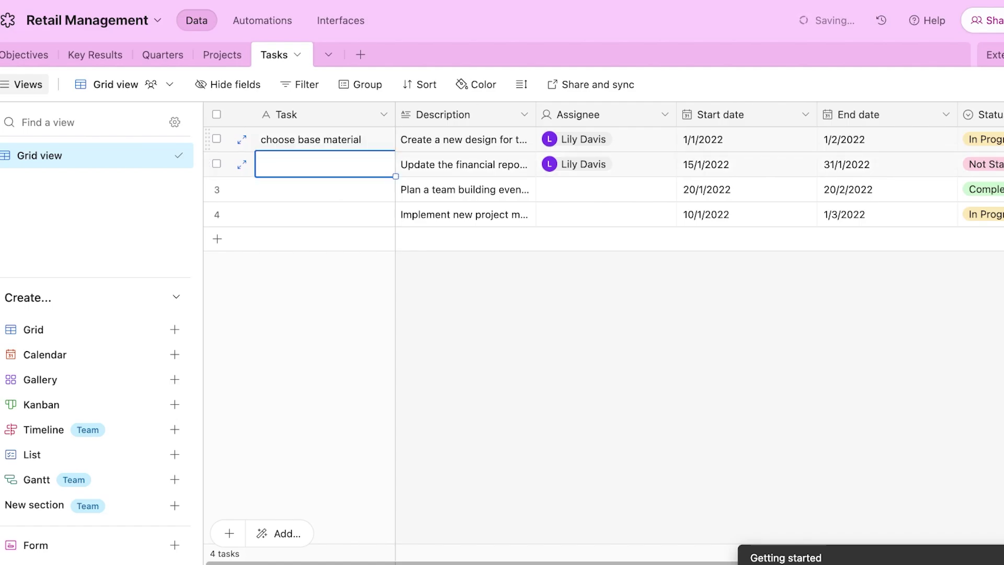
triple_click(464, 140)
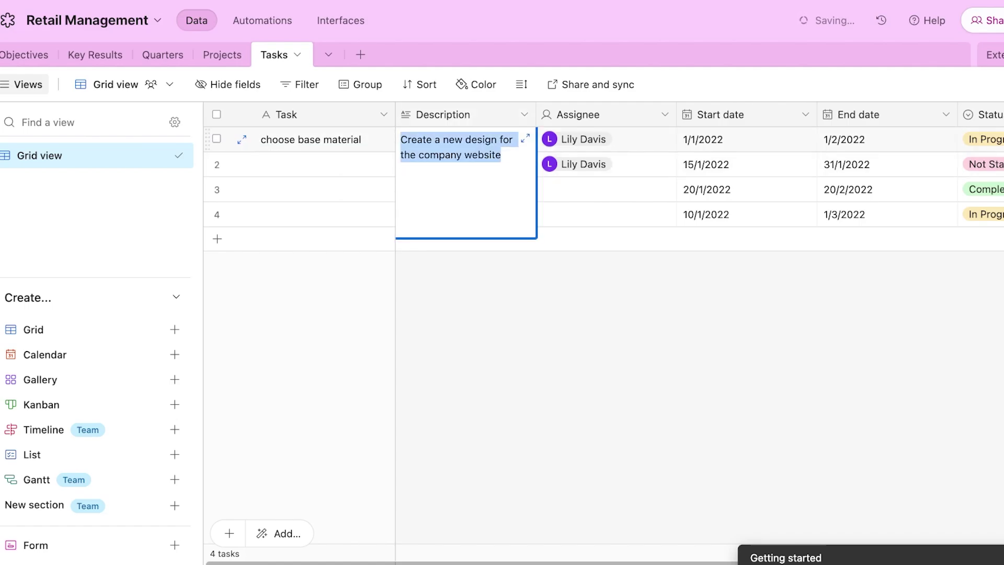
key(BackSpace)
click(525, 114)
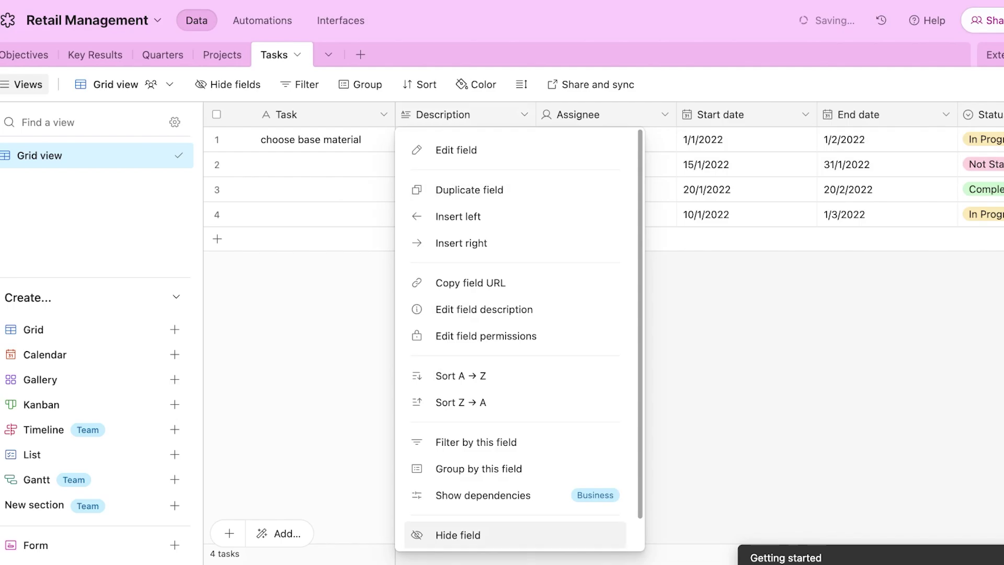
- Hide the Description column and confirm it appears in the hidden-fields list
click(459, 534)
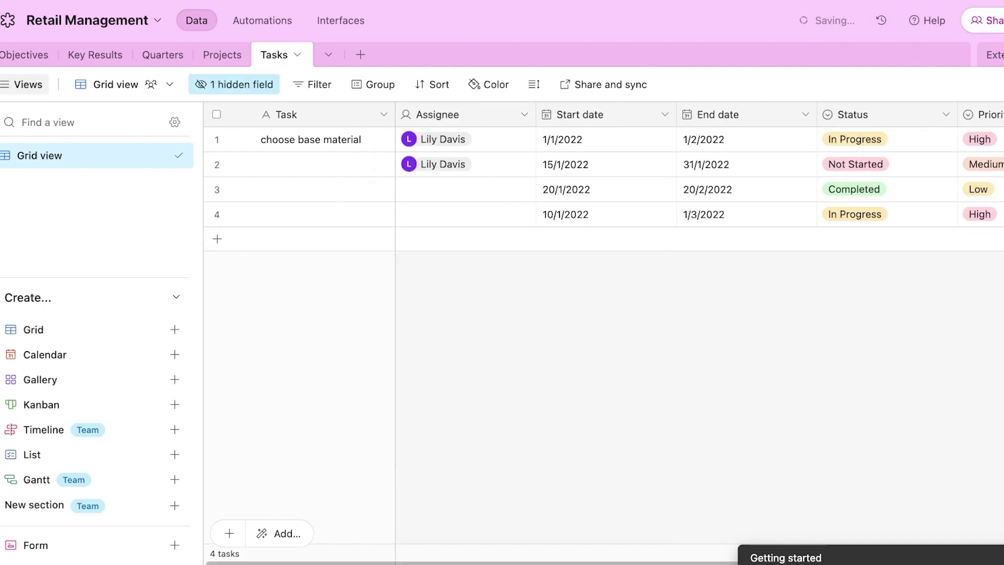
click(234, 84)
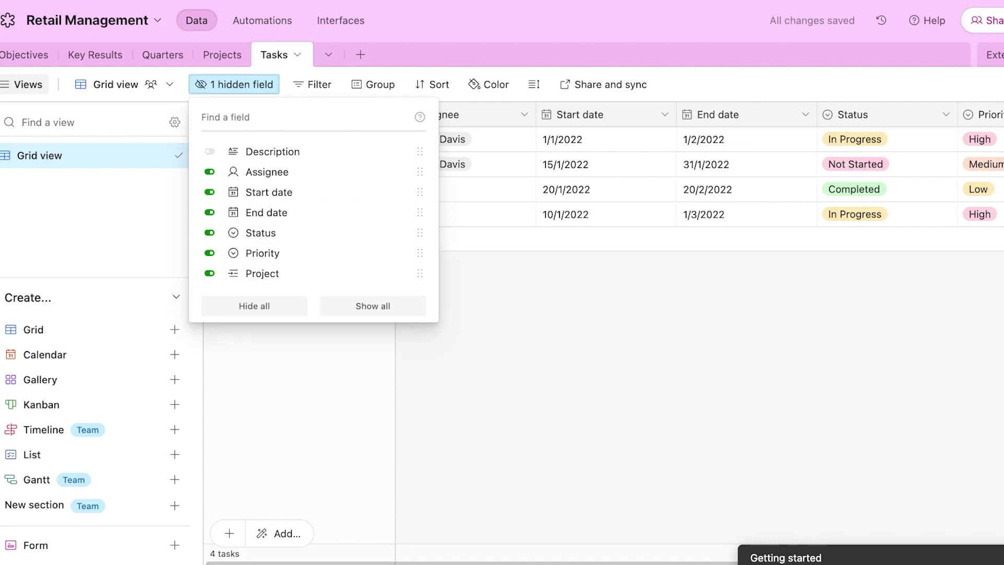
click(233, 84)
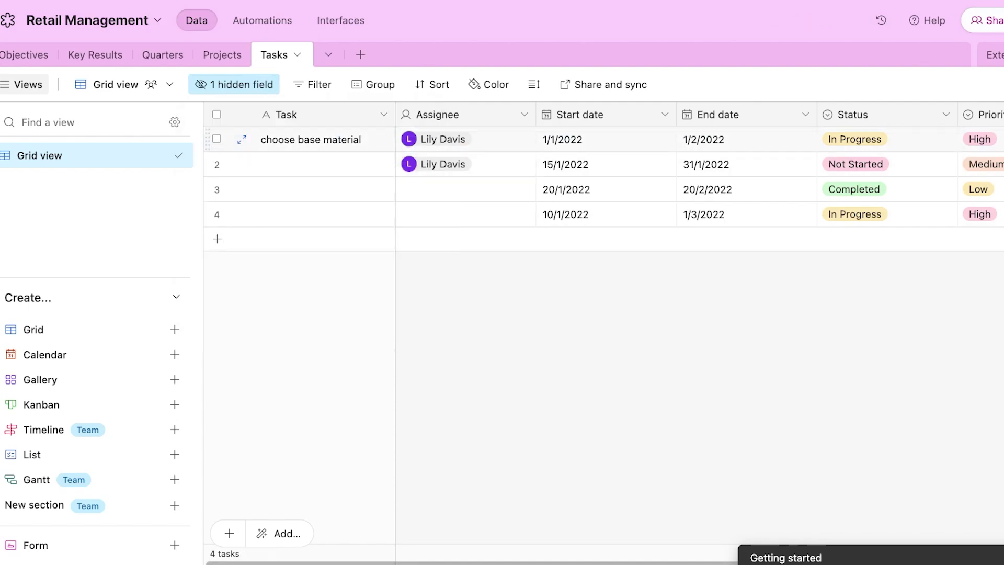
click(902, 139)
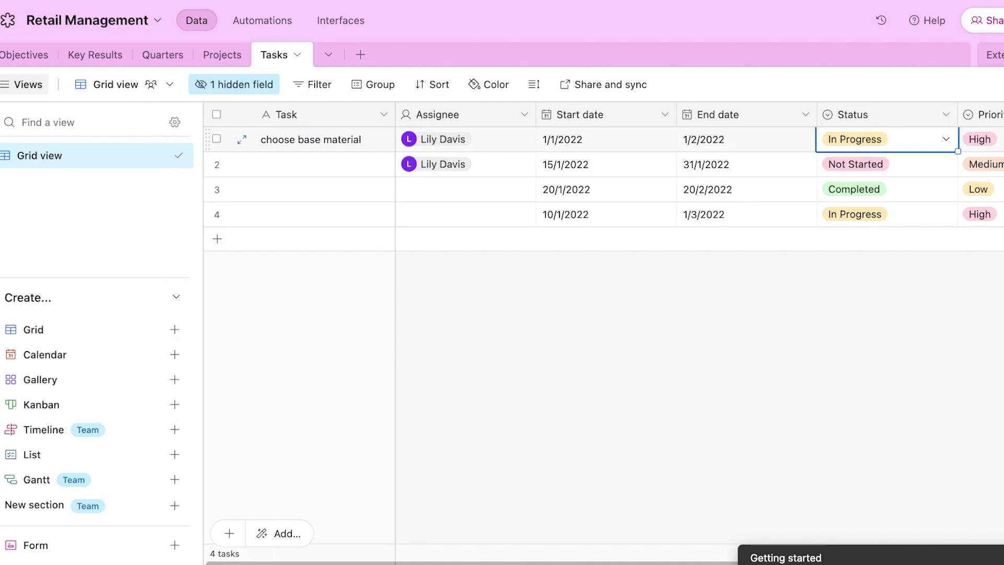
click(989, 139)
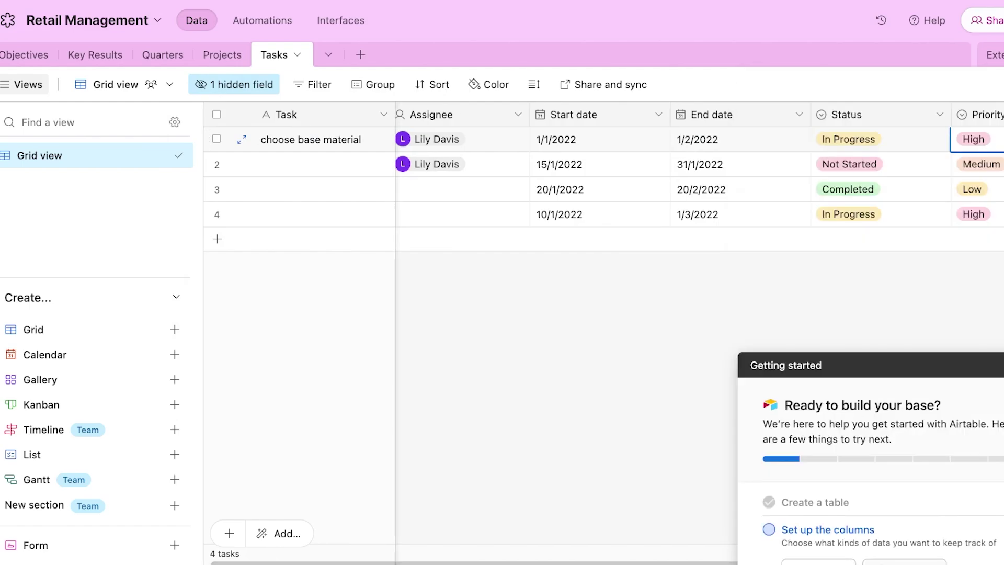
scroll(700, 324, right, 1)
scroll(700, 324, right, 5)
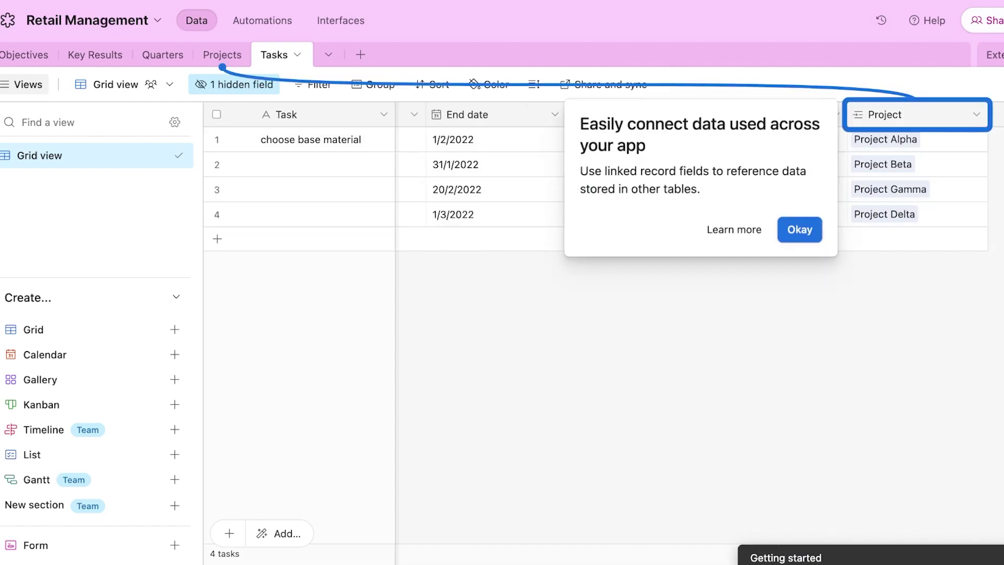
- Dismiss the linked-record tip and cancel adding a new field to Tasks
click(799, 228)
click(1000, 115)
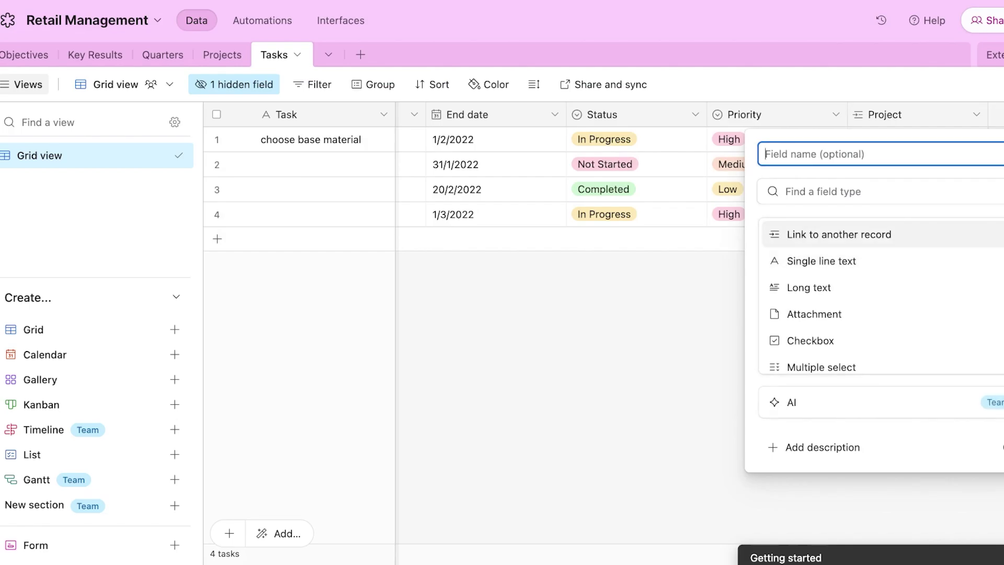
key(Escape)
scroll(601, 314, left, 5)
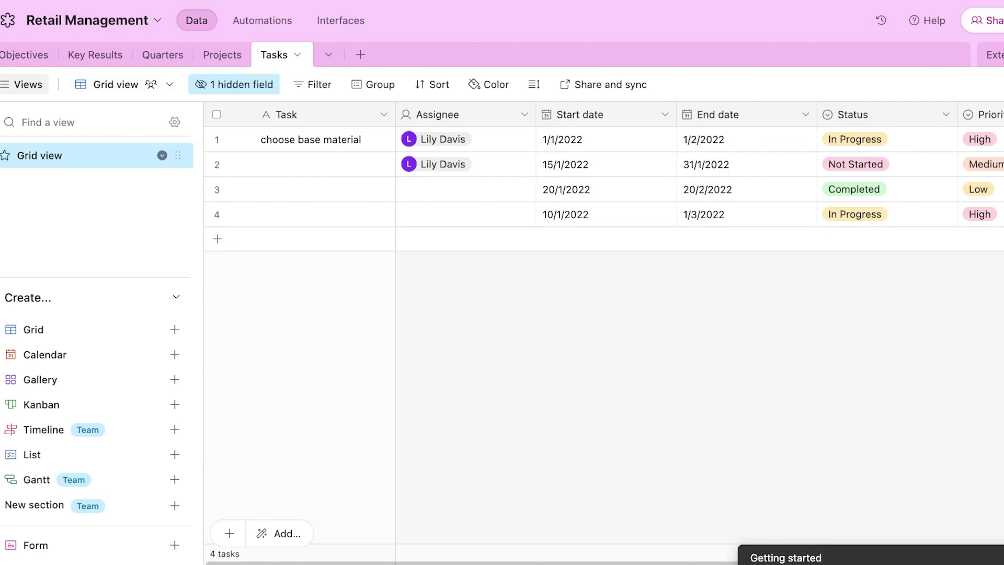
- Expand the Project Delta record in the Projects table and delete it
click(221, 54)
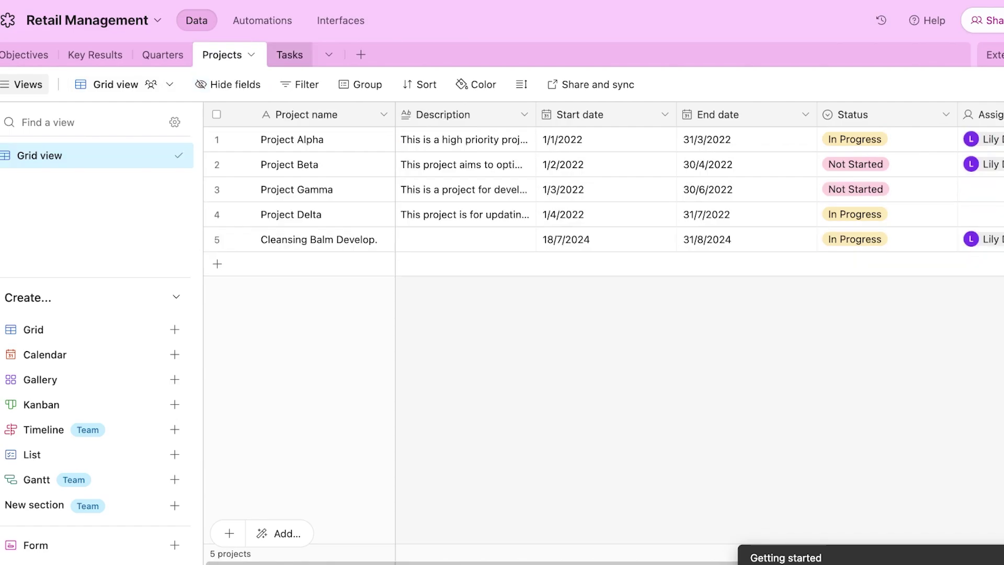
click(465, 239)
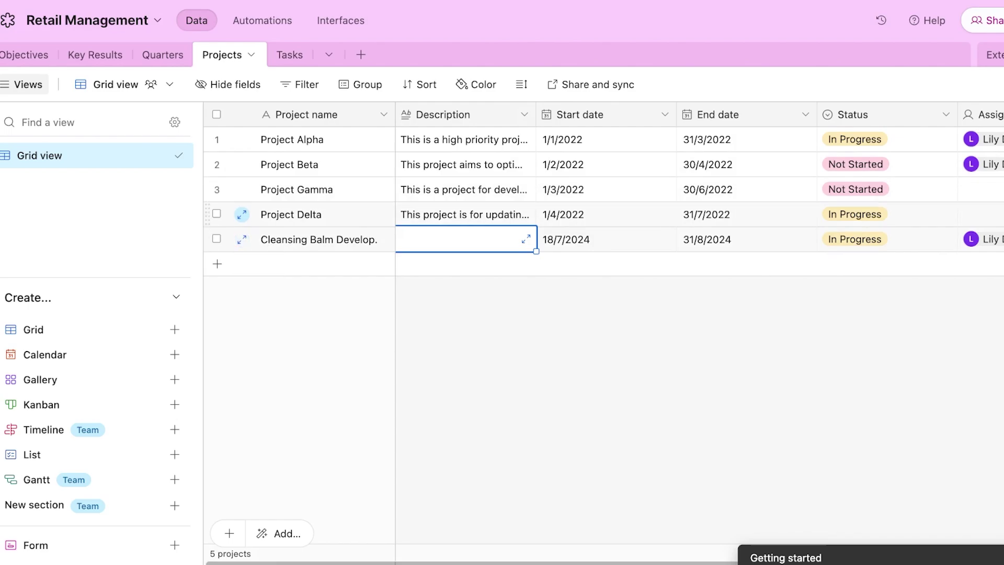
click(241, 215)
scroll(419, 314, down, 5)
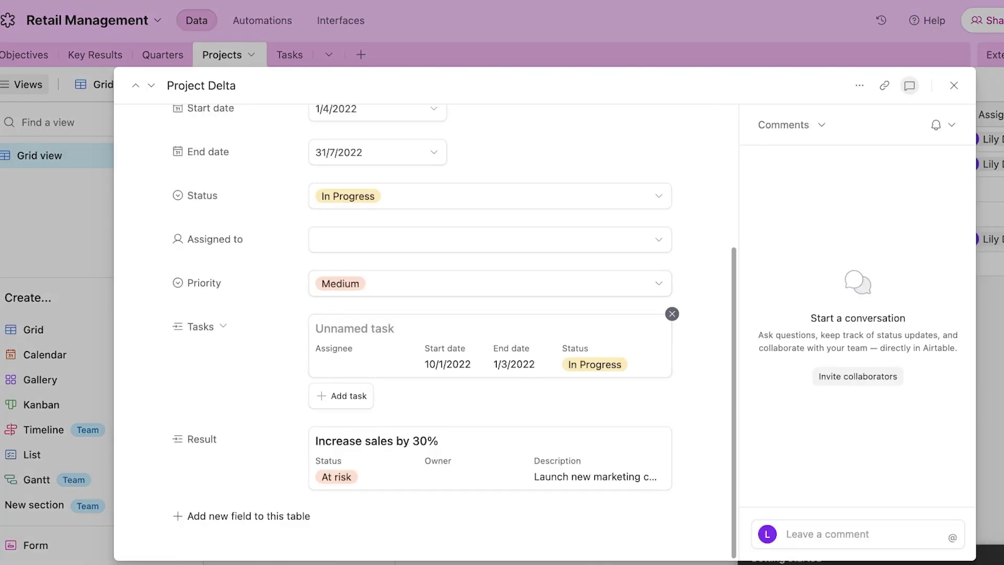
click(860, 86)
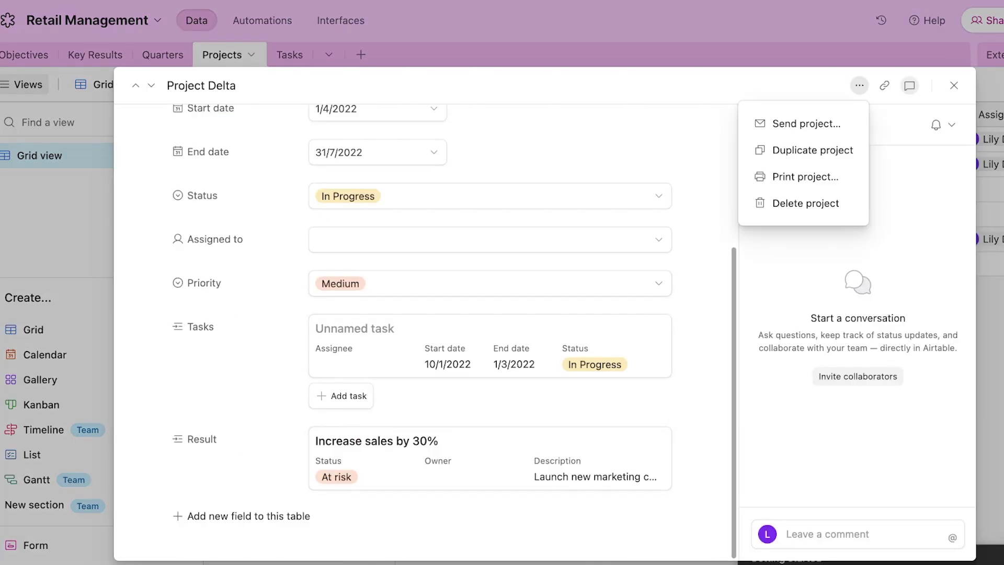
click(805, 202)
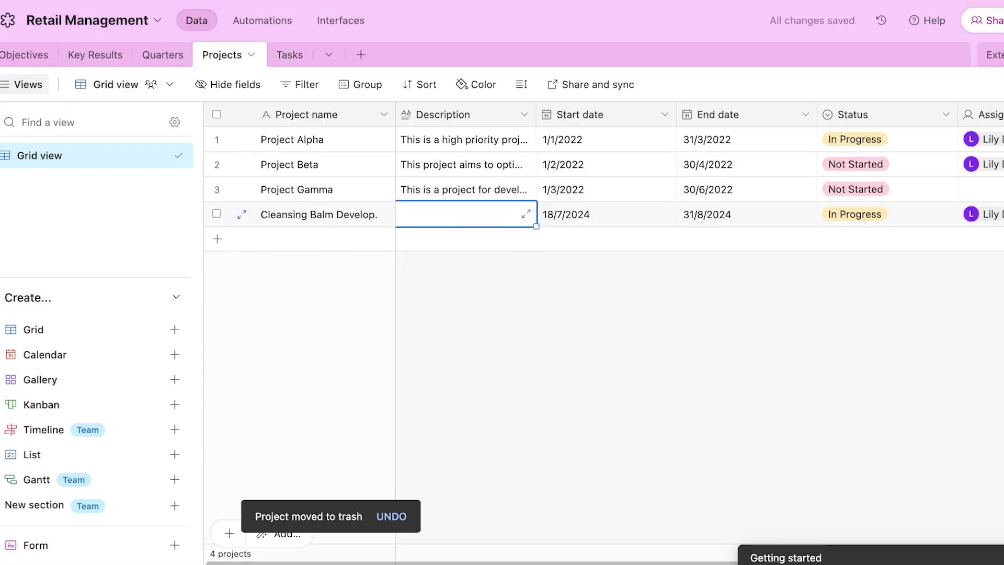
- Clear the contents of the first three project records, keeping the fourth intact
click(217, 114)
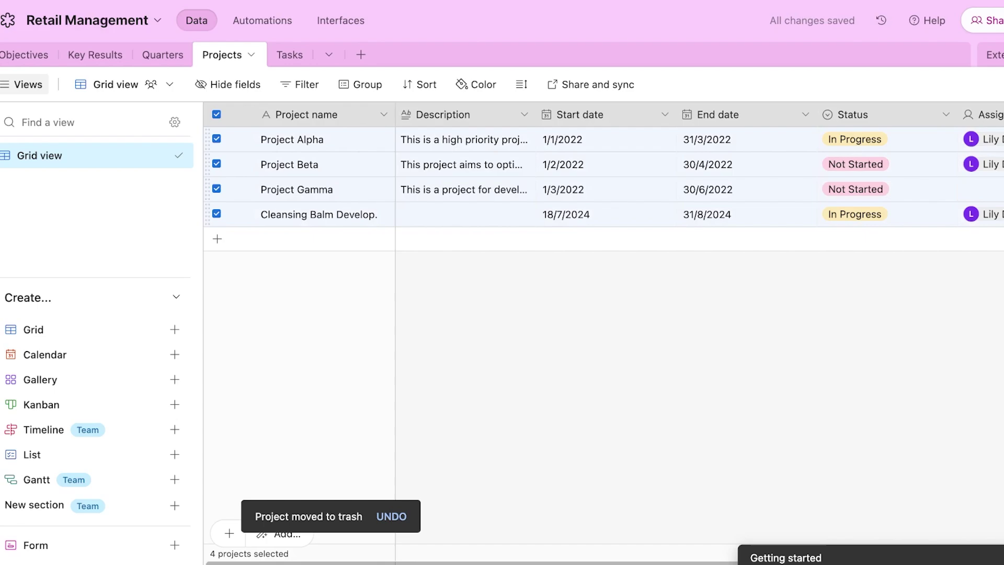
click(216, 214)
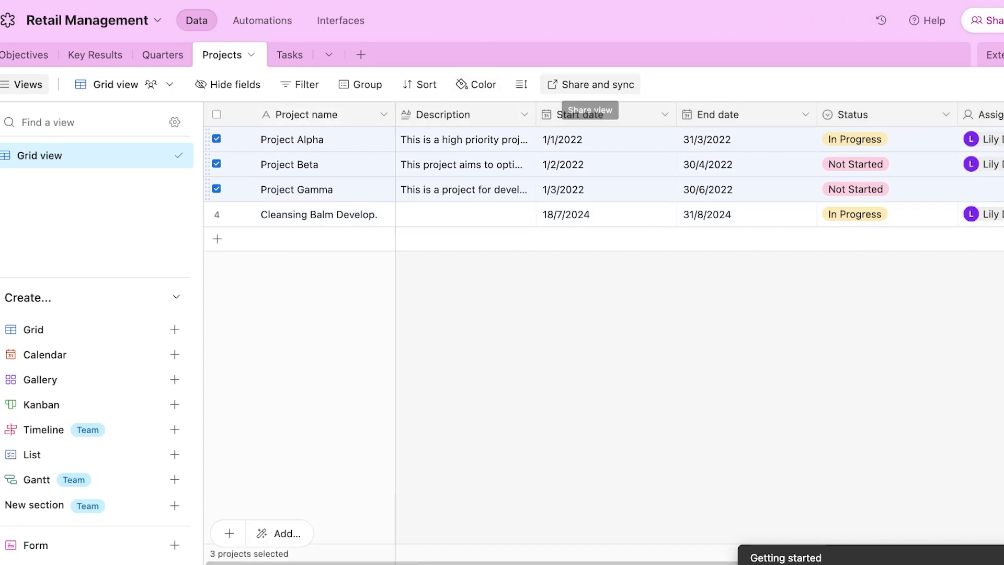
key(Delete)
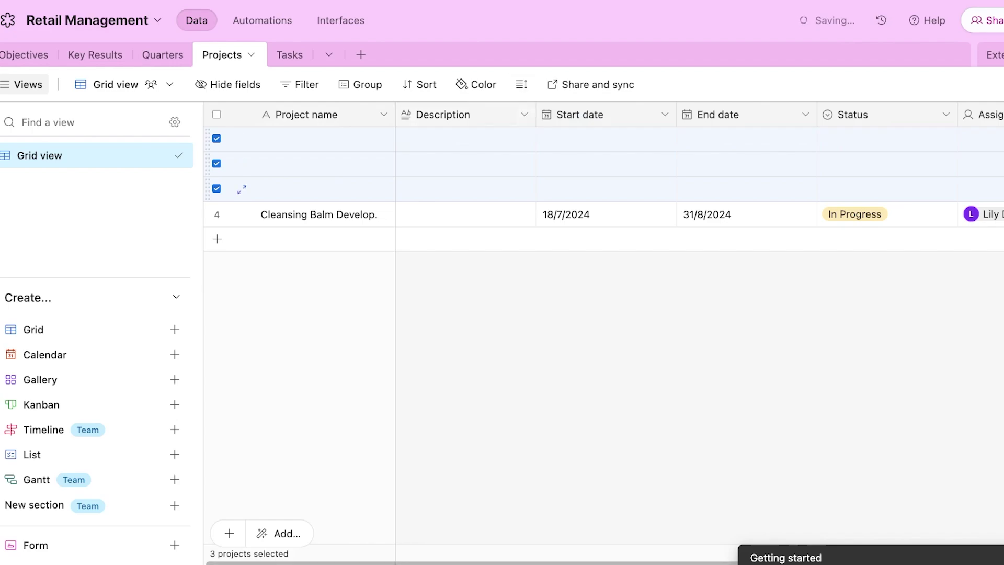
click(513, 335)
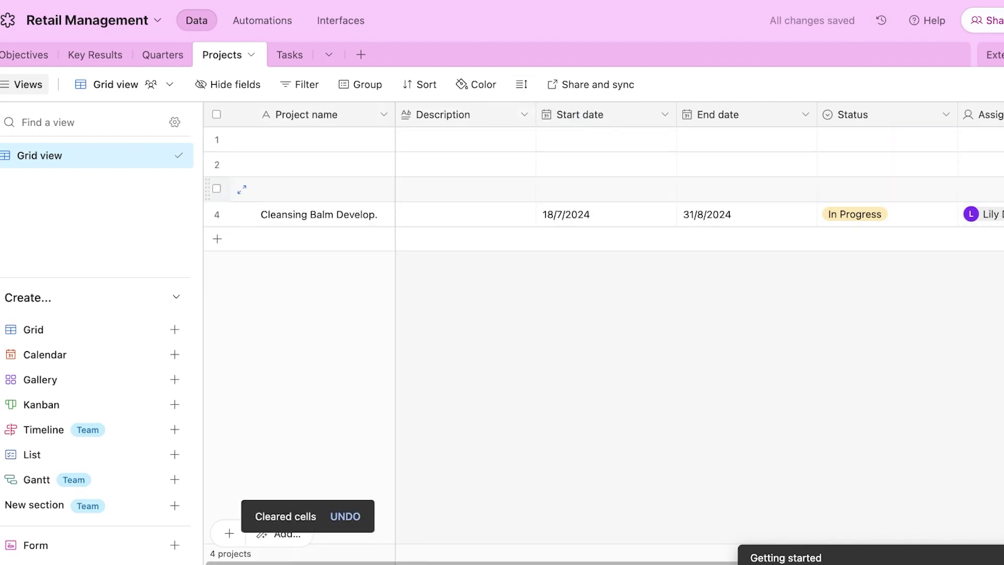
- Reselect the three cleared rows and the Project name cells of rows 2–4, then deselect
click(217, 138)
click(216, 164)
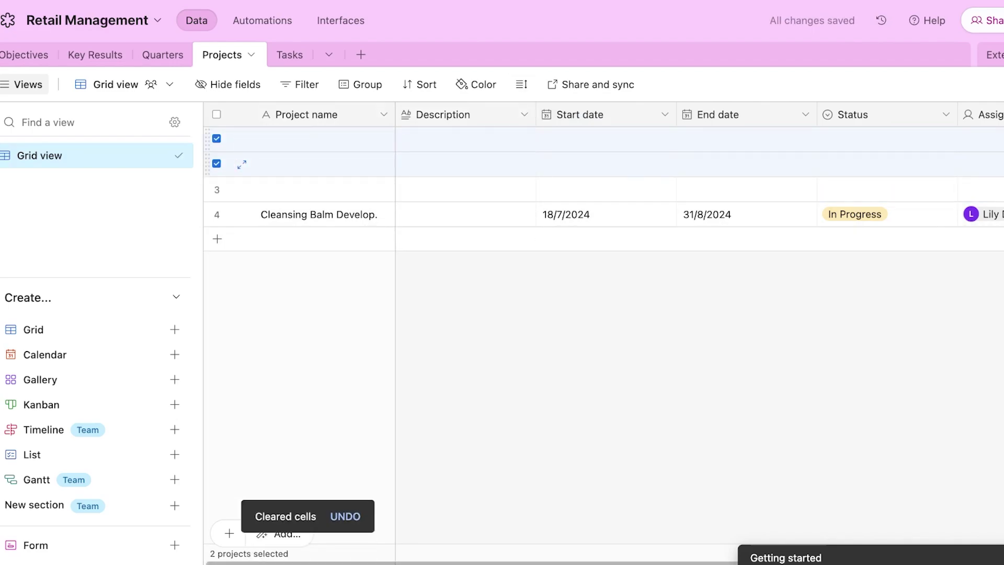
click(217, 189)
key(Escape)
drag(327, 214, 327, 166)
click(491, 324)
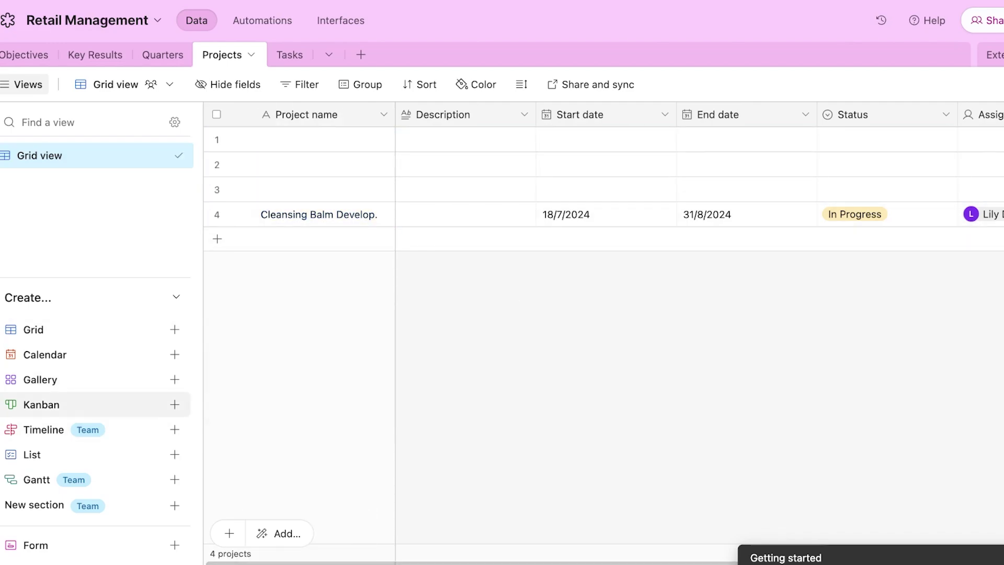
- Create a Projects Kanban view stacked by Status and preview the In Progress project card
click(42, 404)
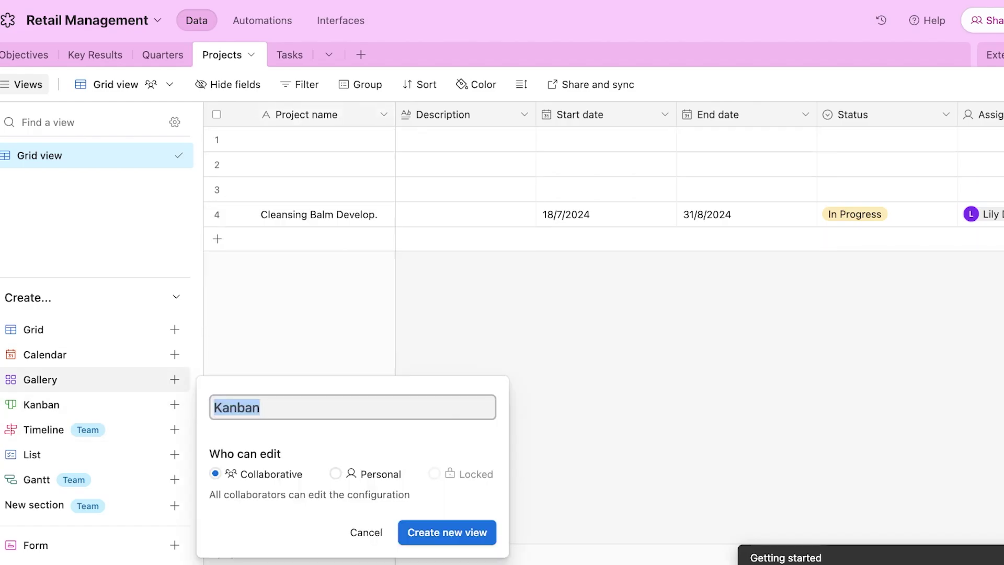
key(Return)
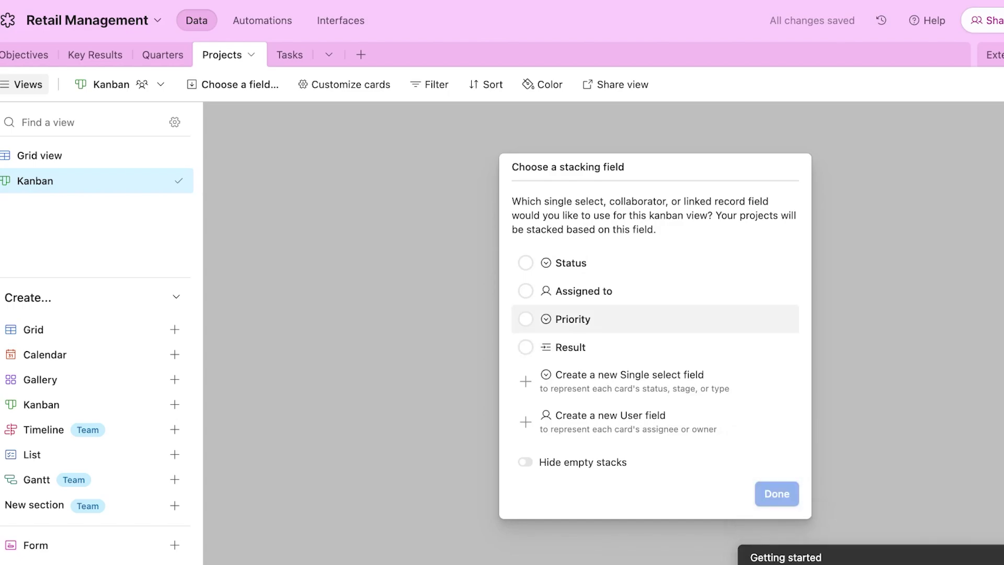
click(571, 263)
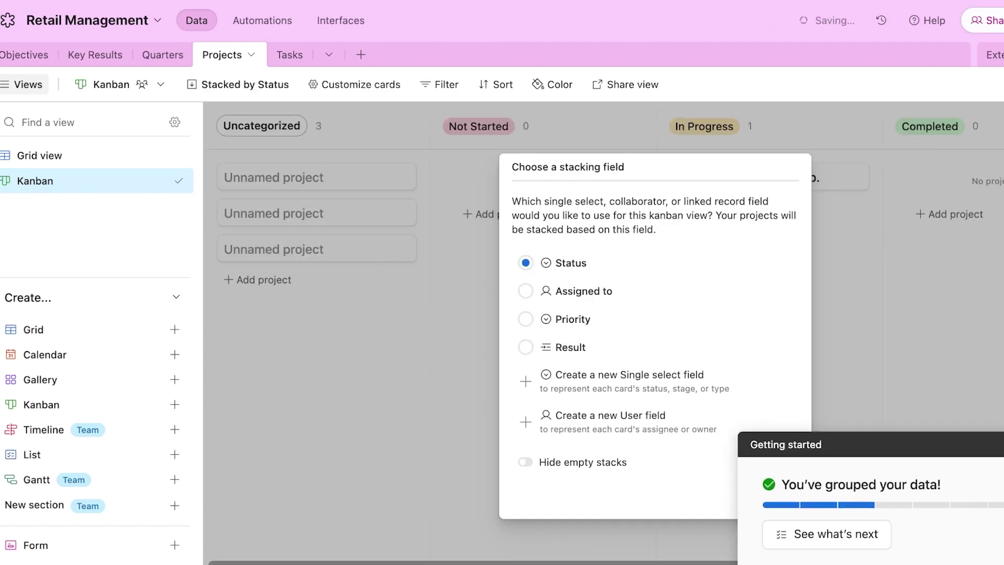
click(777, 494)
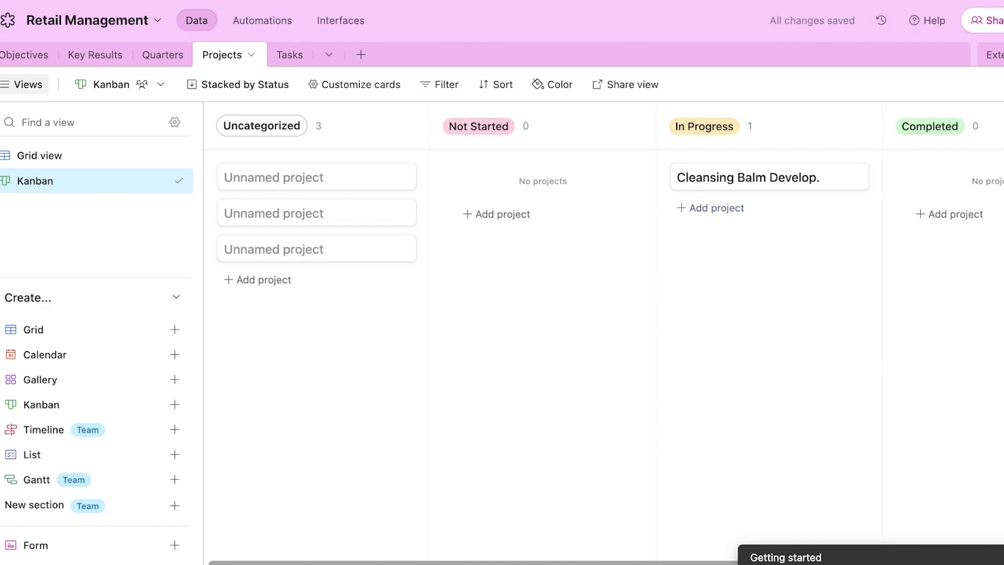
click(770, 177)
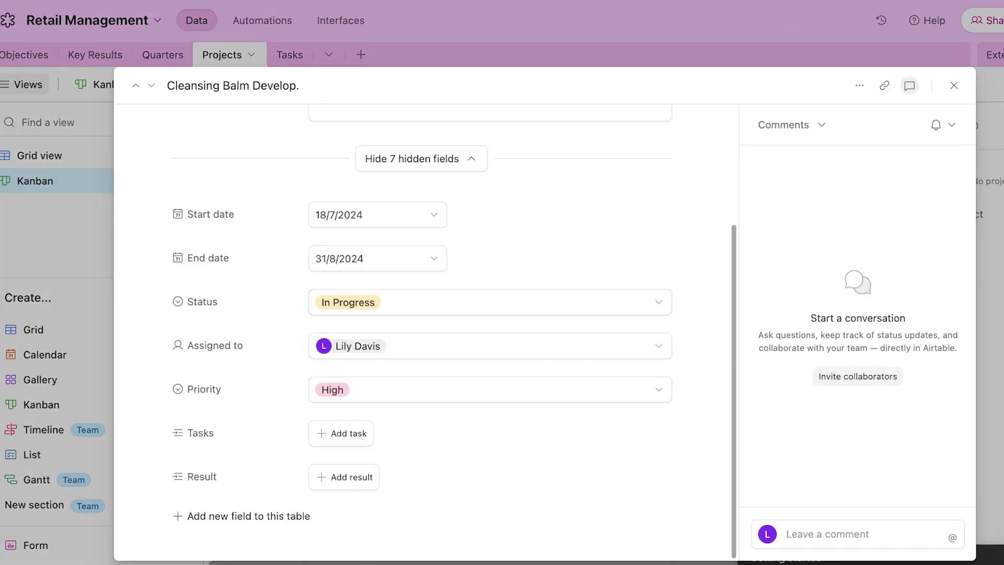
key(Escape)
- Add a new Tasks row named 'design a product image'
click(290, 55)
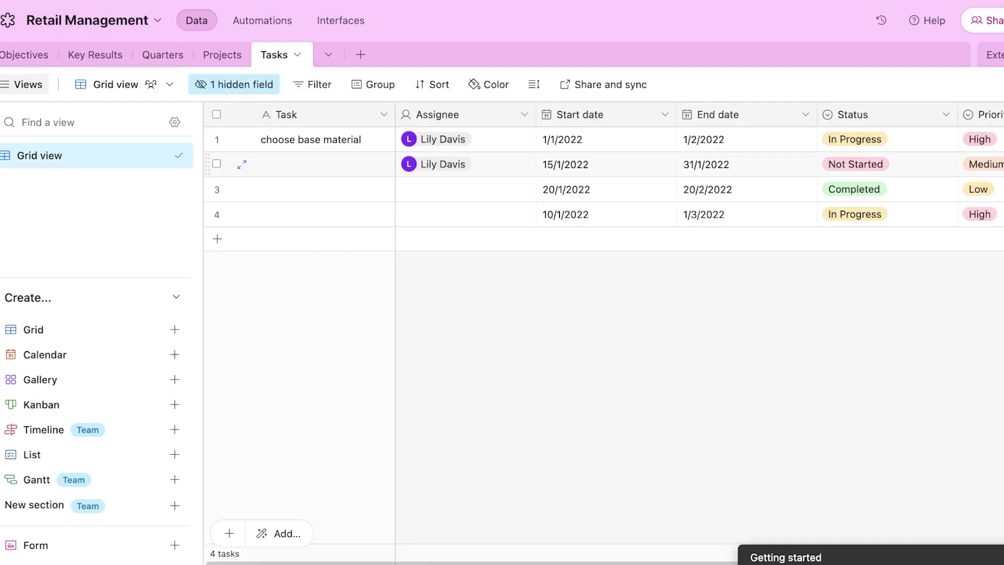
click(218, 239)
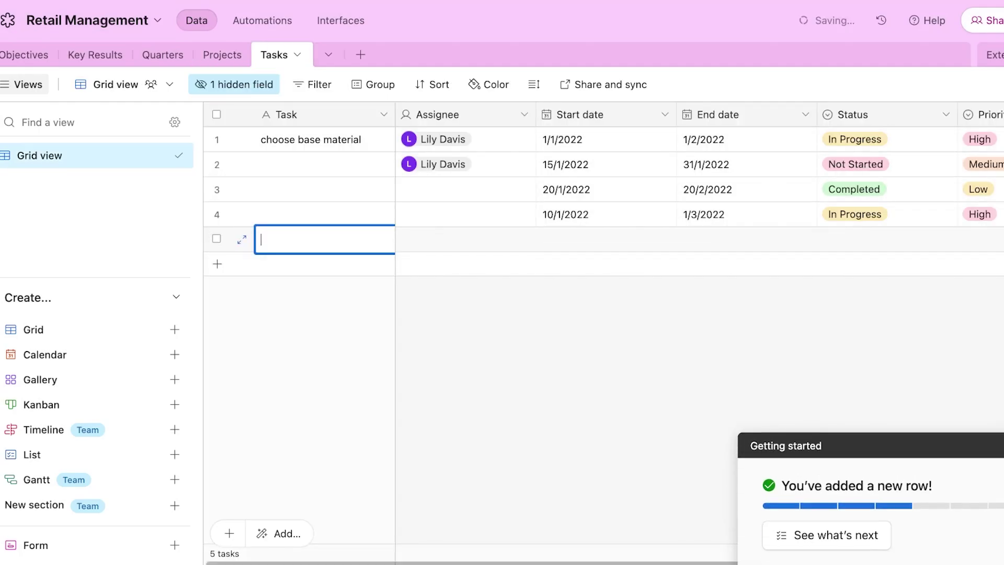
click(230, 140)
click(324, 239)
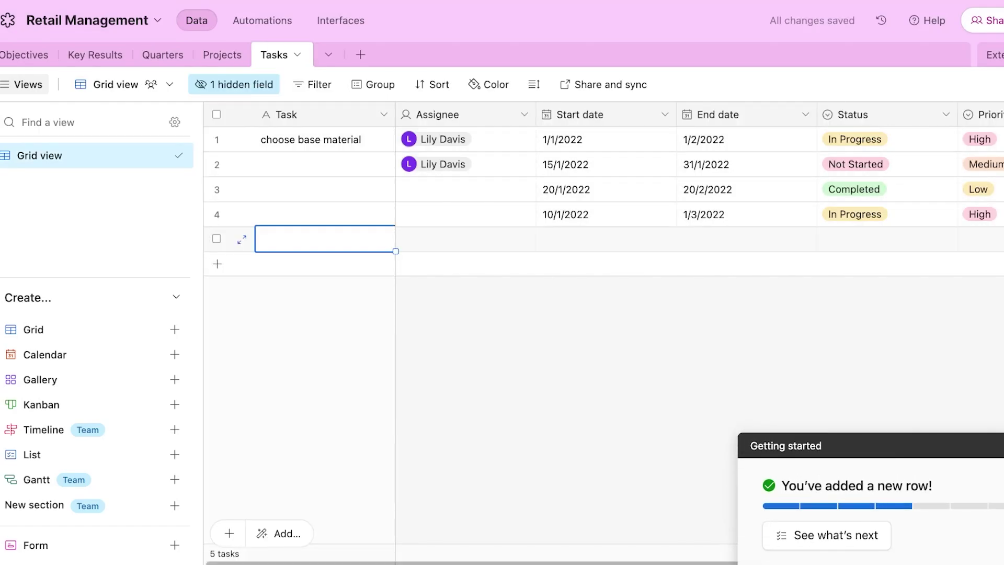
double_click(324, 239)
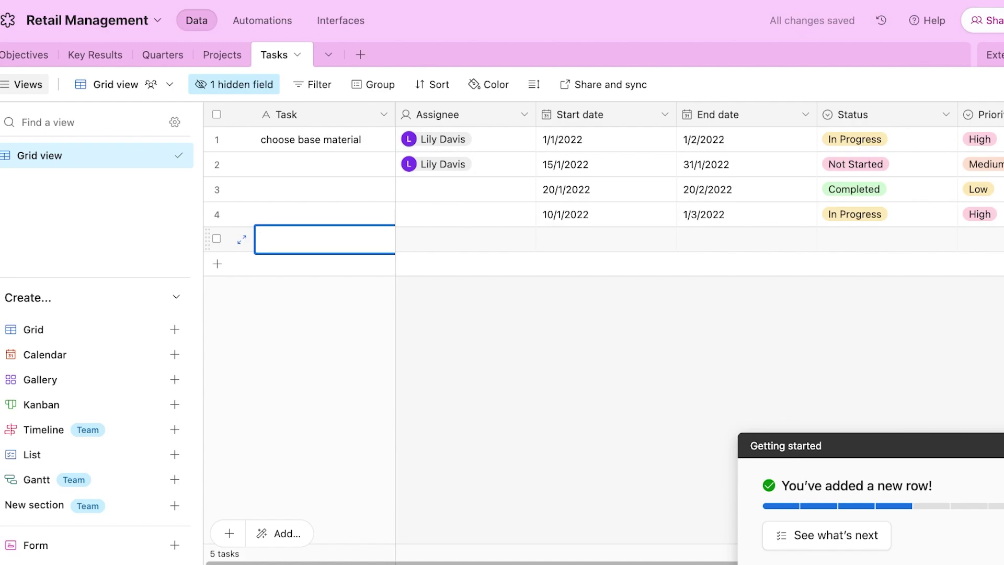
text(design a produc)
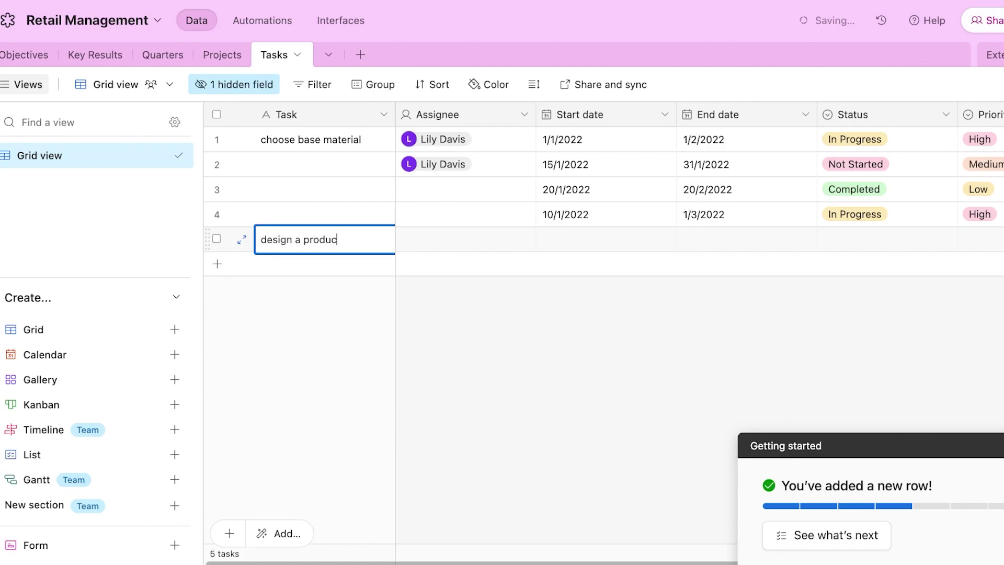
text(t image)
key(Tab)
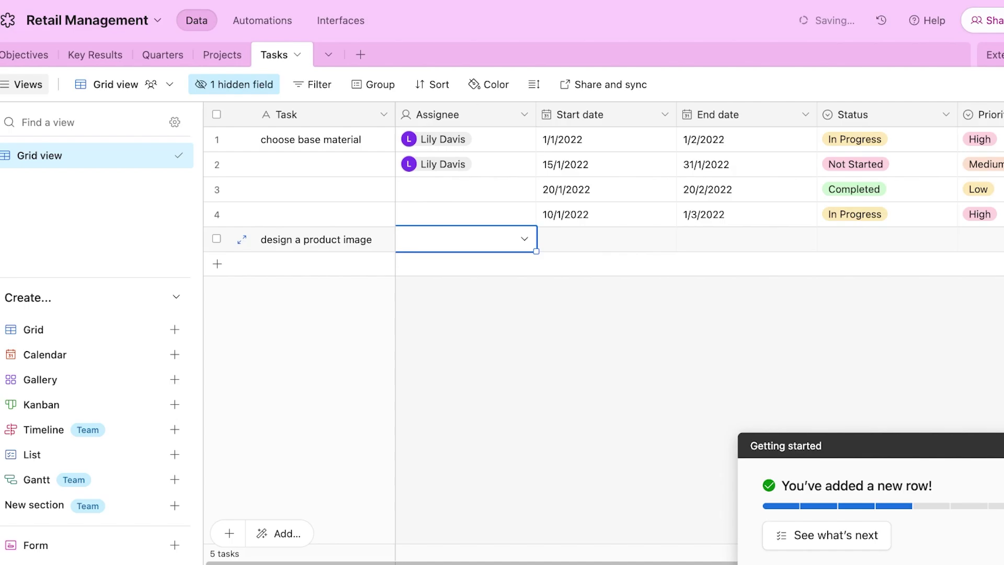
- Link the new task to the Cleansing Balm project
click(994, 445)
scroll(700, 314, right, 4)
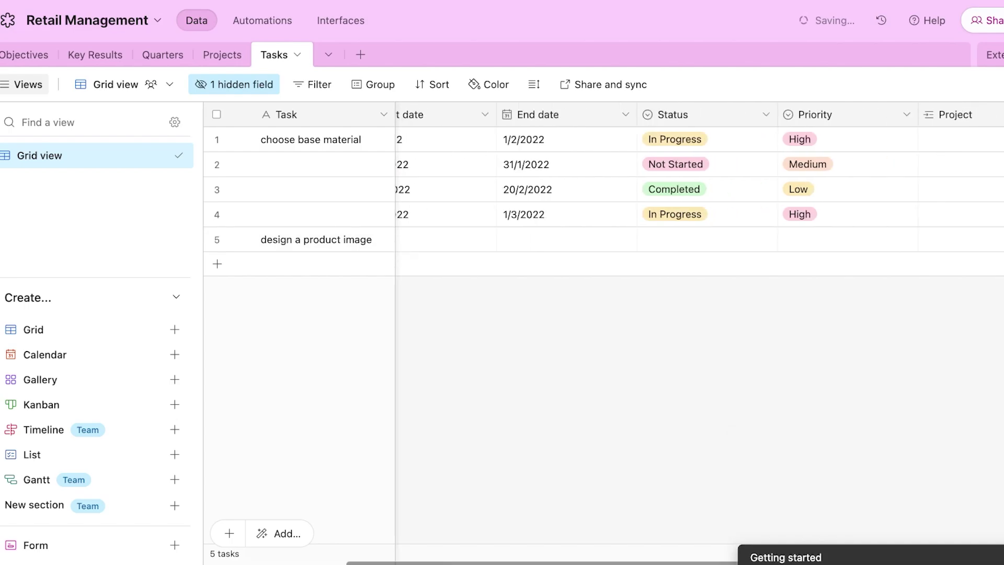
scroll(700, 314, left, 3)
scroll(700, 314, right, 4)
click(636, 239)
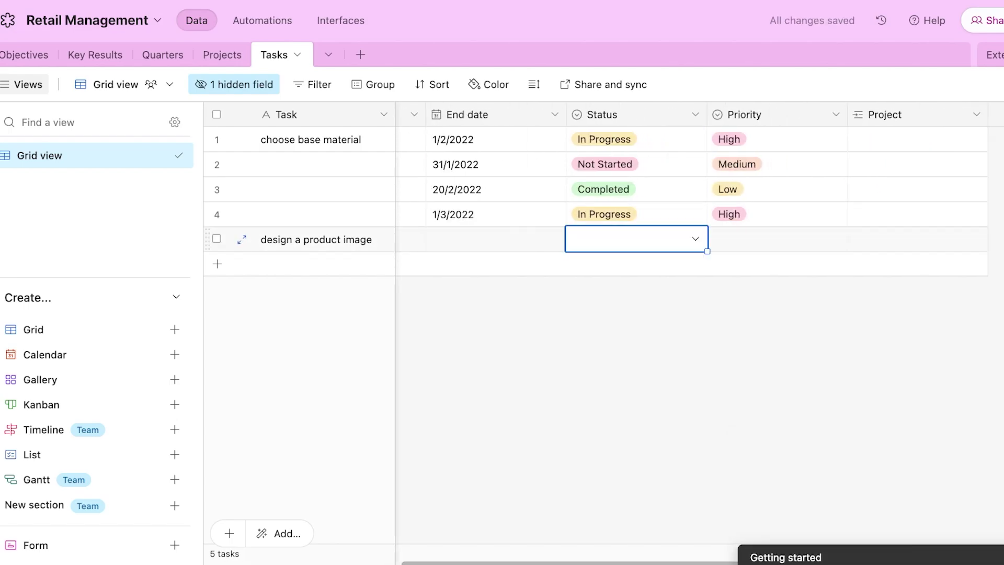
click(915, 240)
click(860, 239)
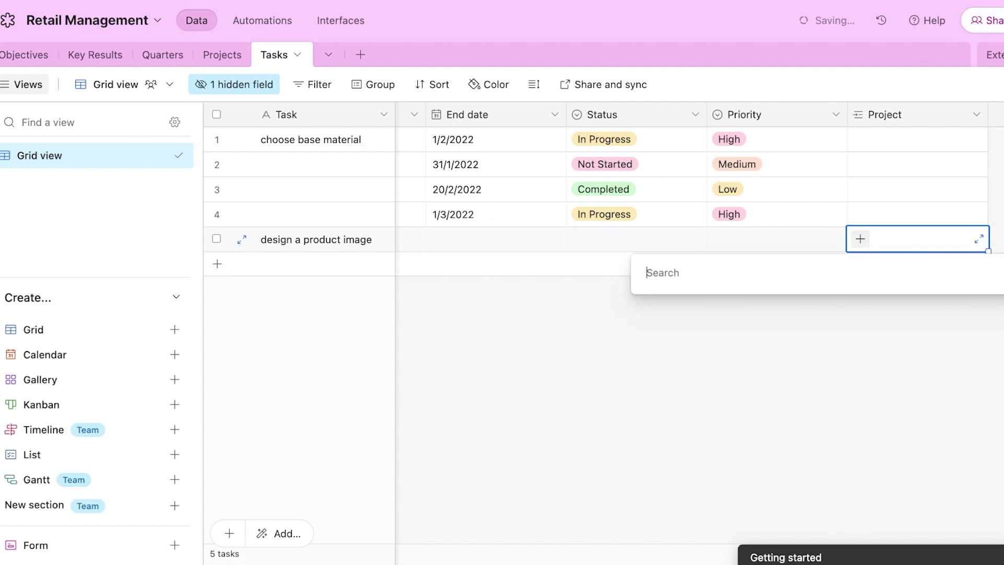
click(714, 523)
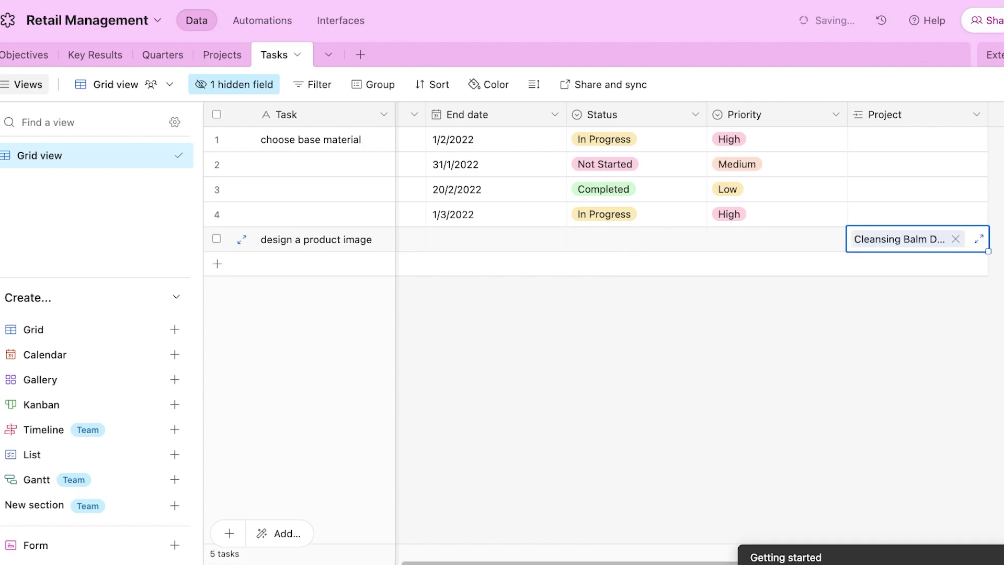
- Set the new task's priority to Medium and status to In Progress
click(777, 239)
click(835, 240)
click(740, 350)
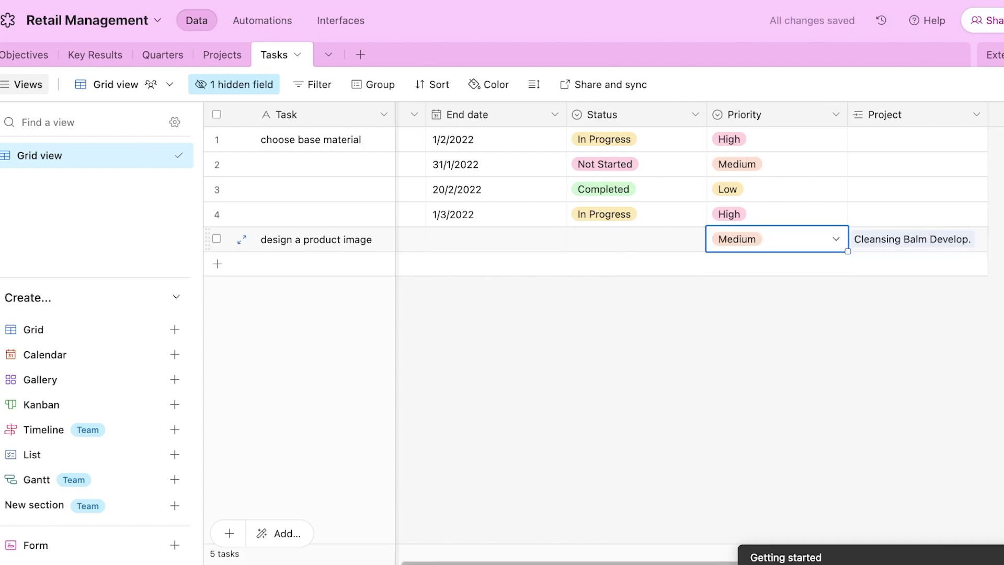
click(637, 239)
click(696, 239)
click(605, 348)
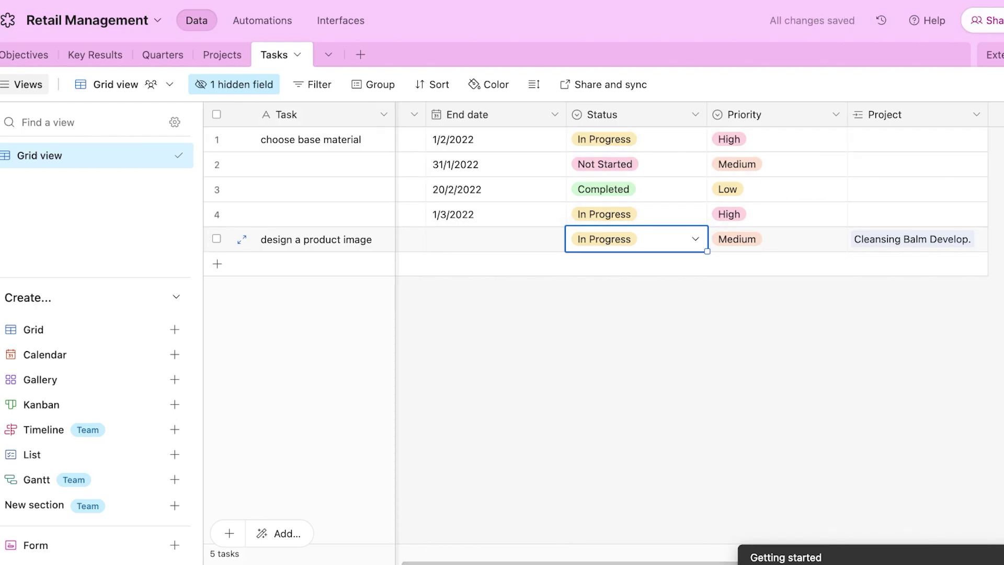
click(298, 55)
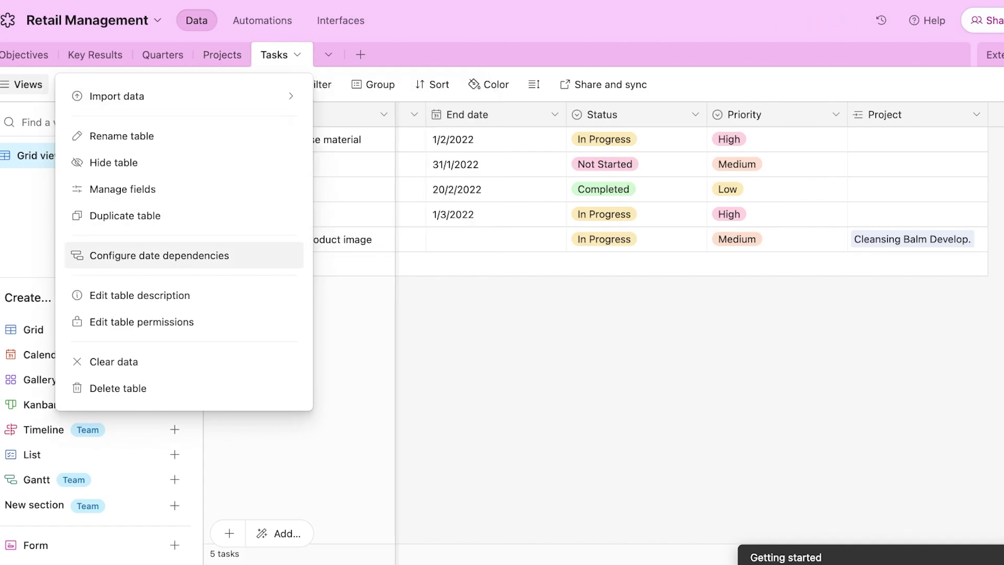
- Clear all data from the Tasks and Projects tables
click(113, 362)
click(658, 325)
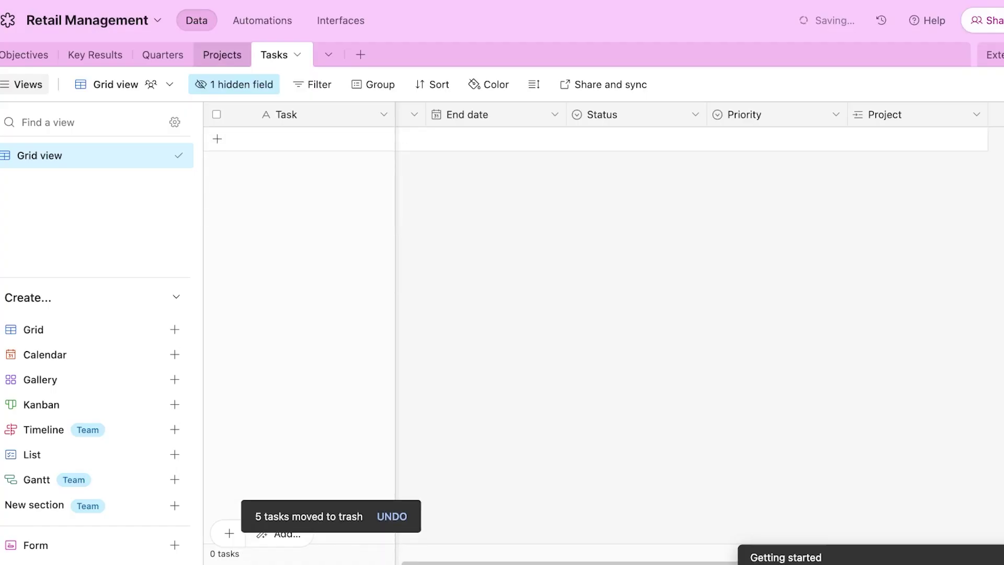
click(223, 55)
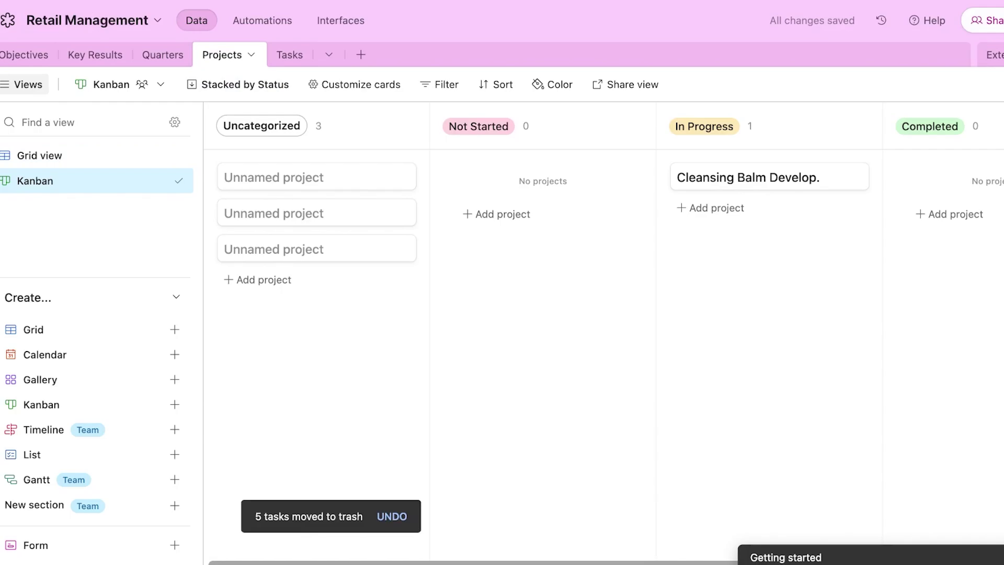
click(251, 55)
click(68, 361)
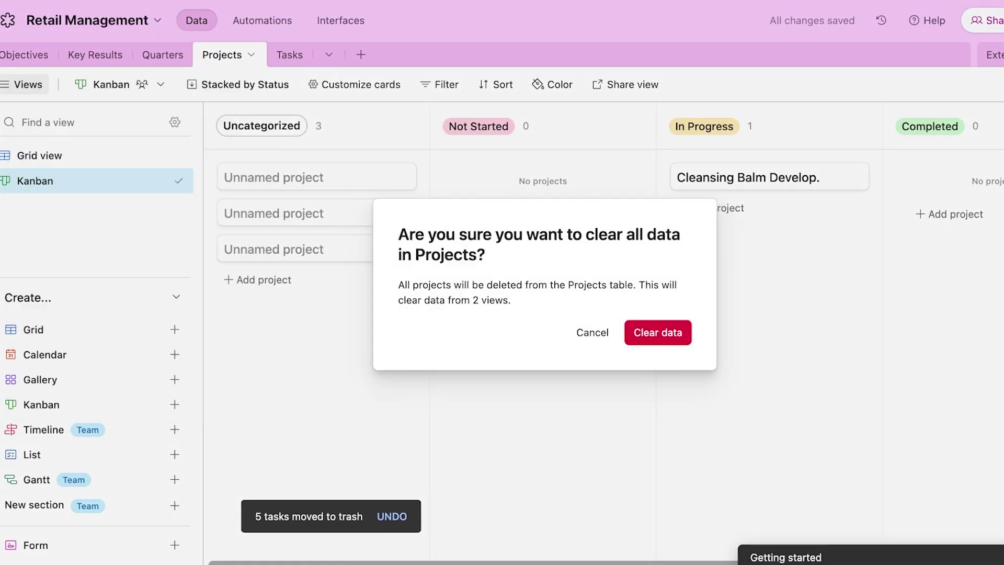
click(659, 333)
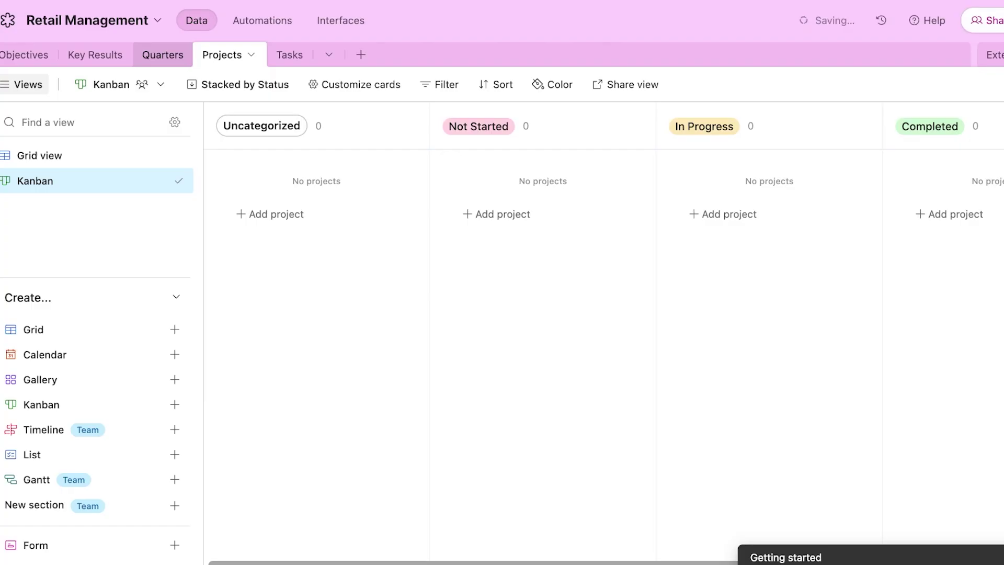
- Clear all data from the Quarters table, then return to the empty Projects Kanban
click(162, 55)
click(193, 54)
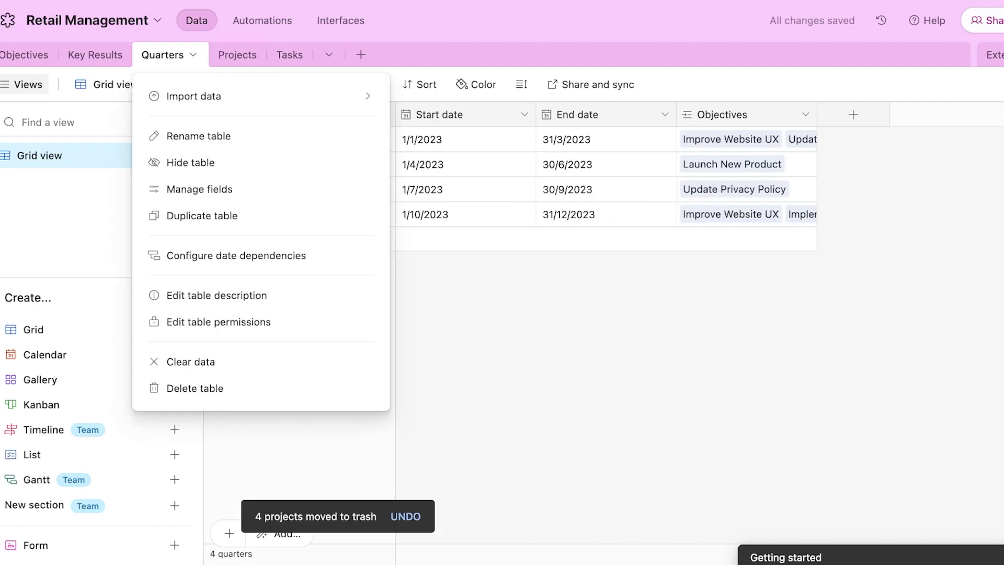
click(191, 362)
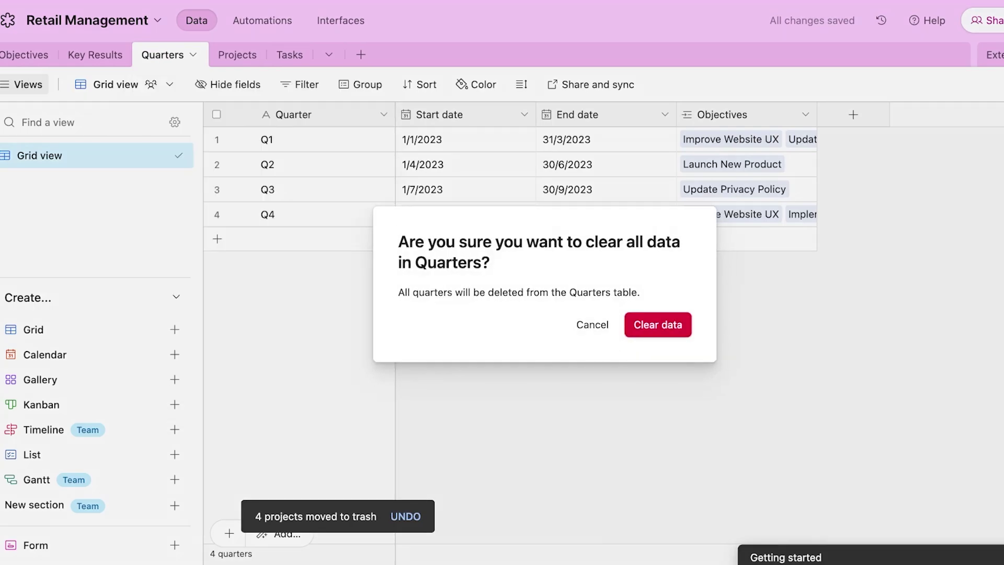
click(658, 325)
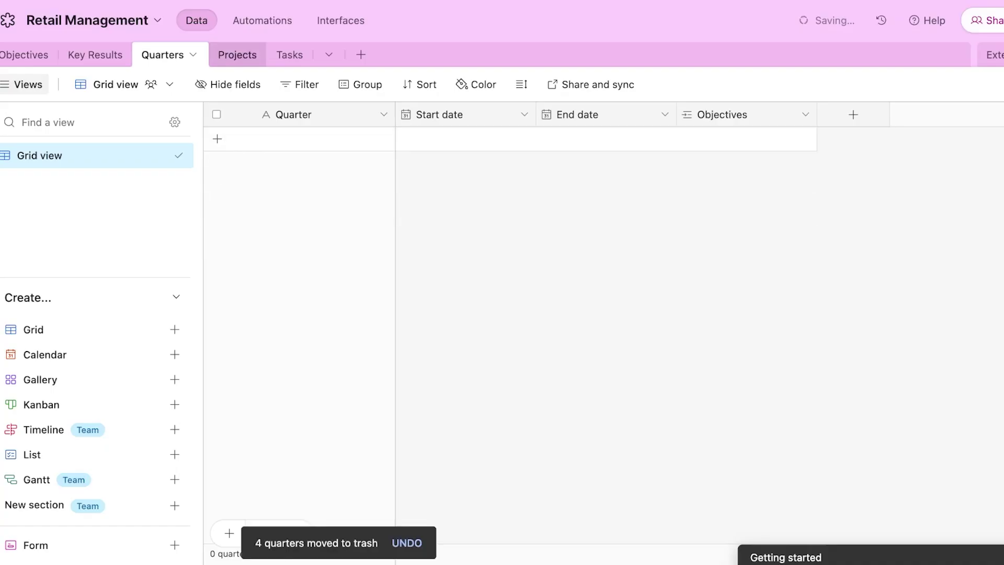
click(238, 55)
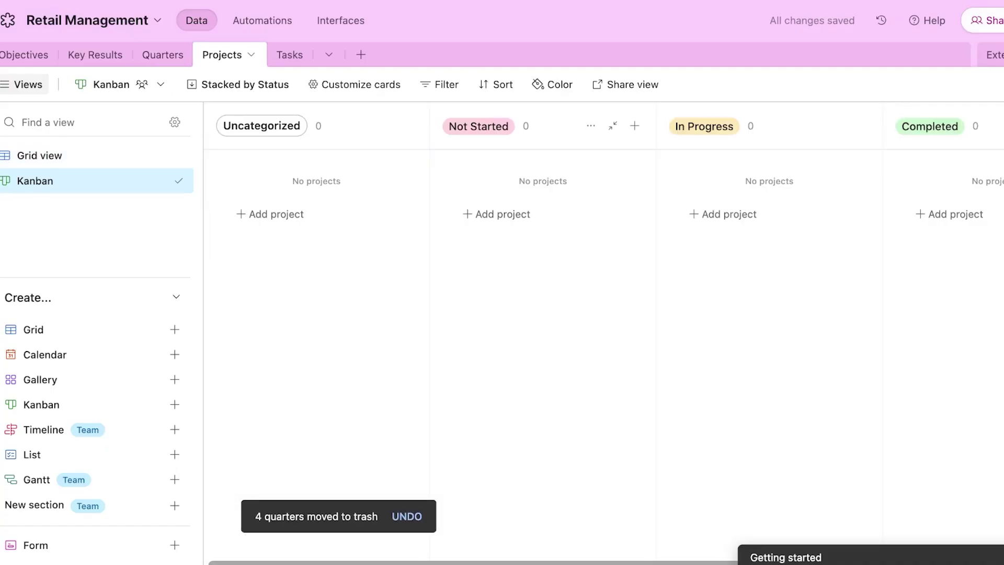
click(162, 55)
click(590, 84)
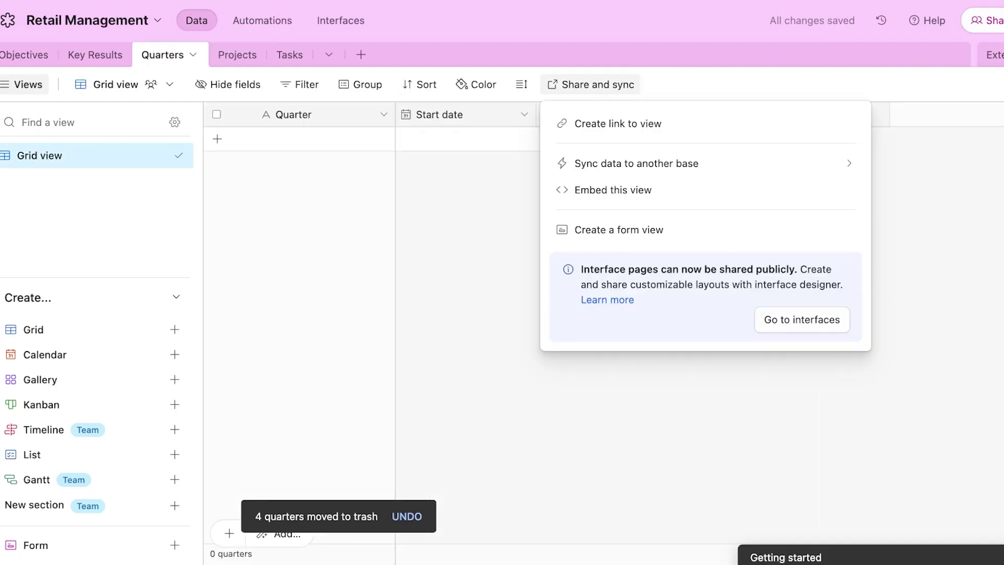
click(25, 55)
click(25, 55)
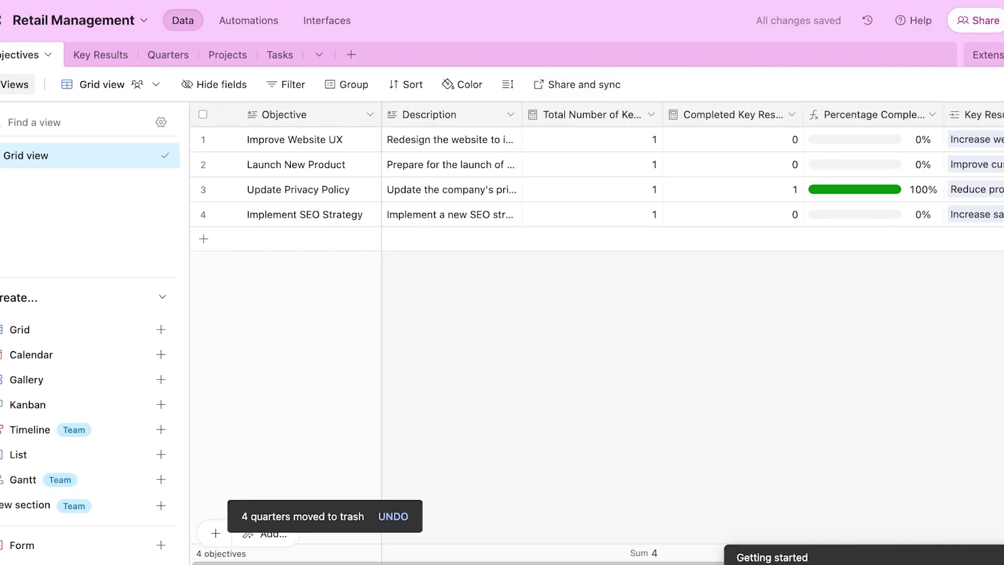
click(228, 55)
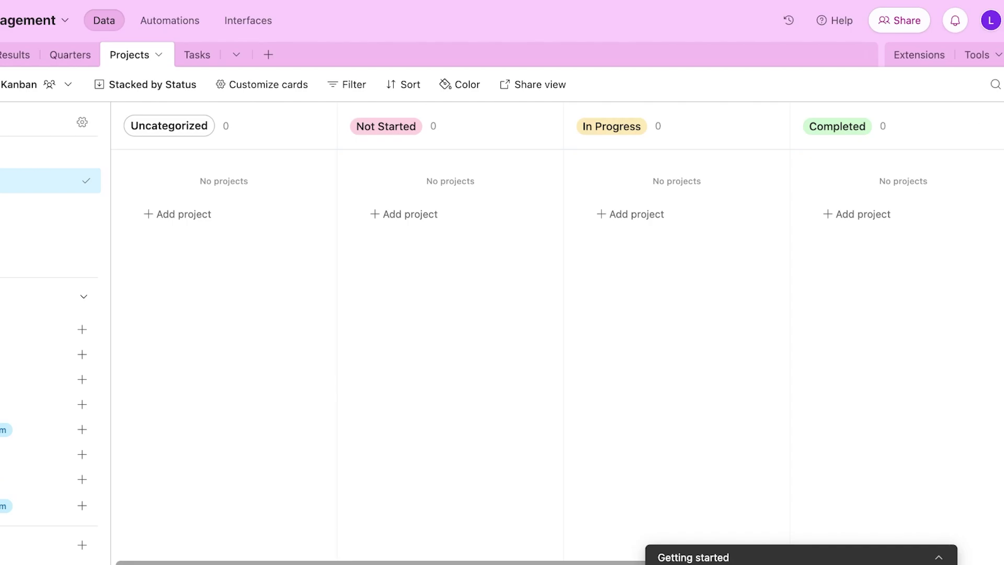
click(991, 20)
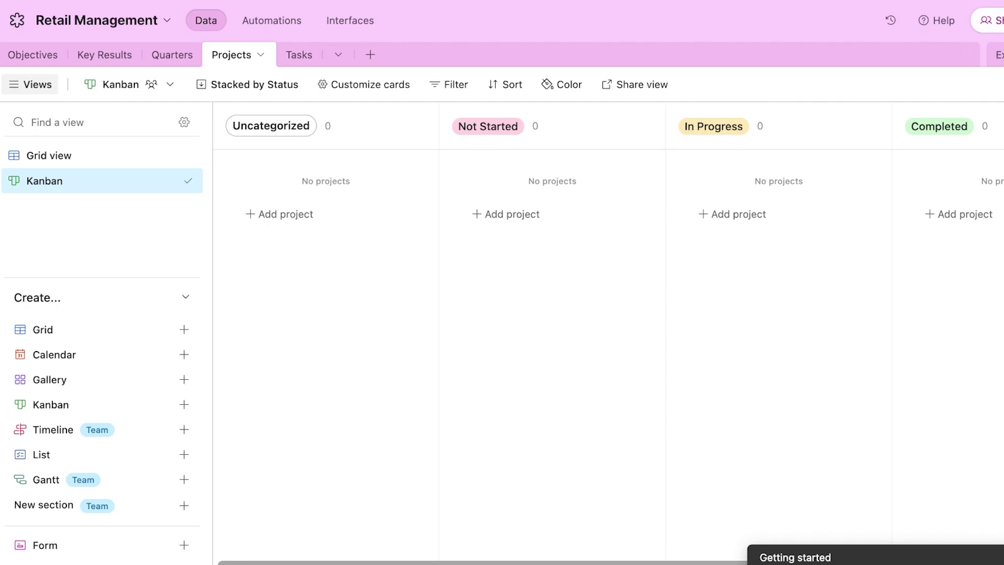
- Show the Retail Management base panel with its Appearance and Base guide sections
click(167, 20)
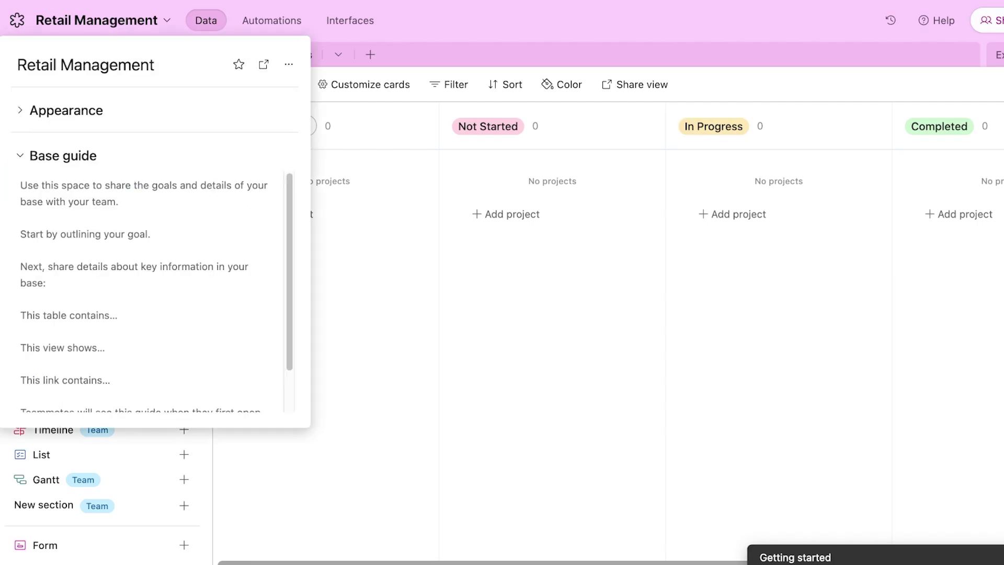
scroll(146, 292, down, 1)
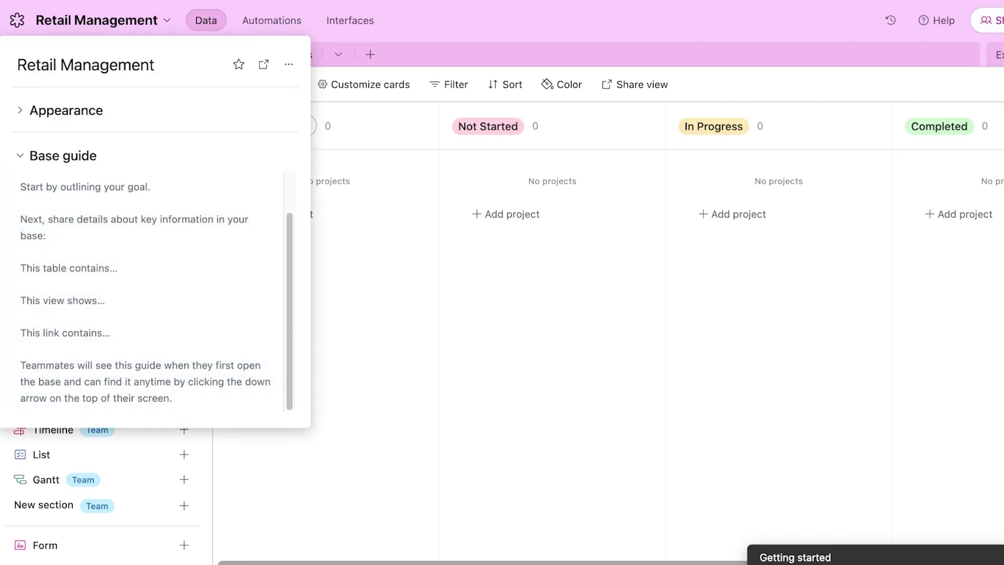
key(Escape)
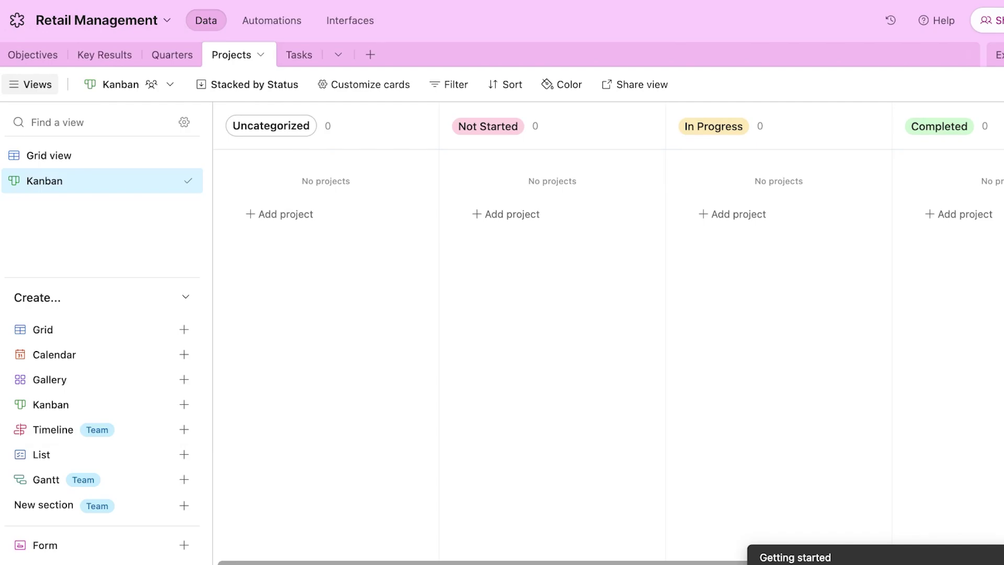
click(167, 21)
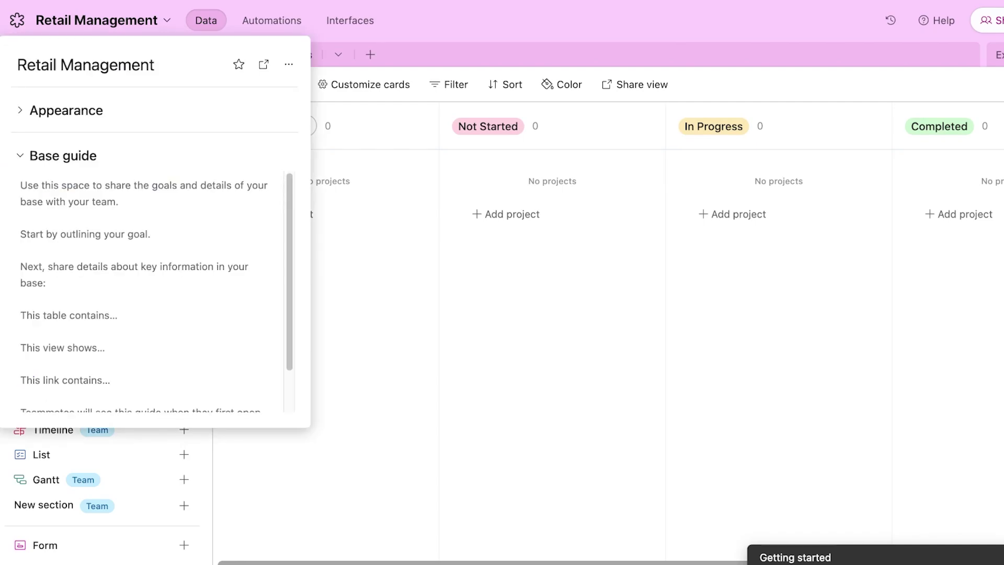